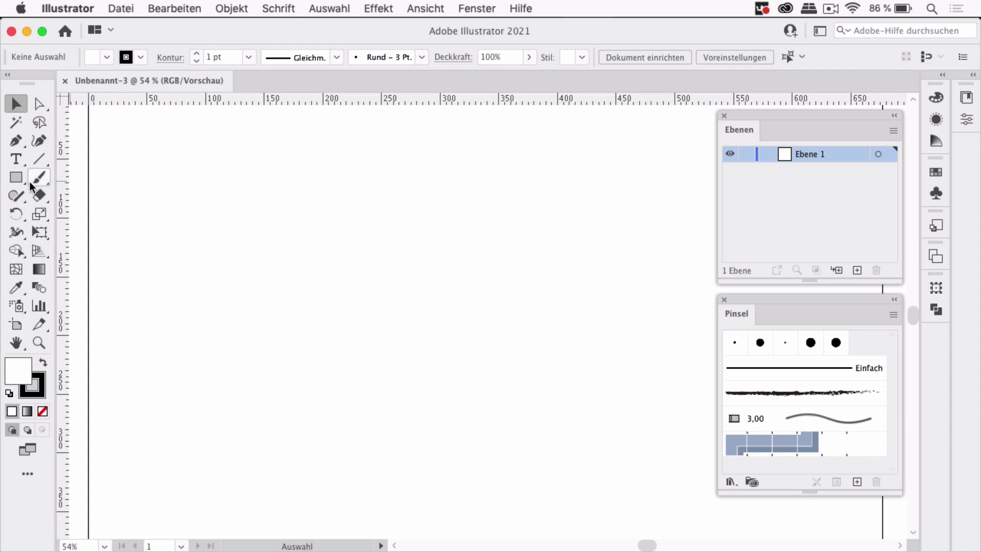
# - Draw a square near the artboard's top-left with a grey fill and no outline
pyautogui.click(17, 179)
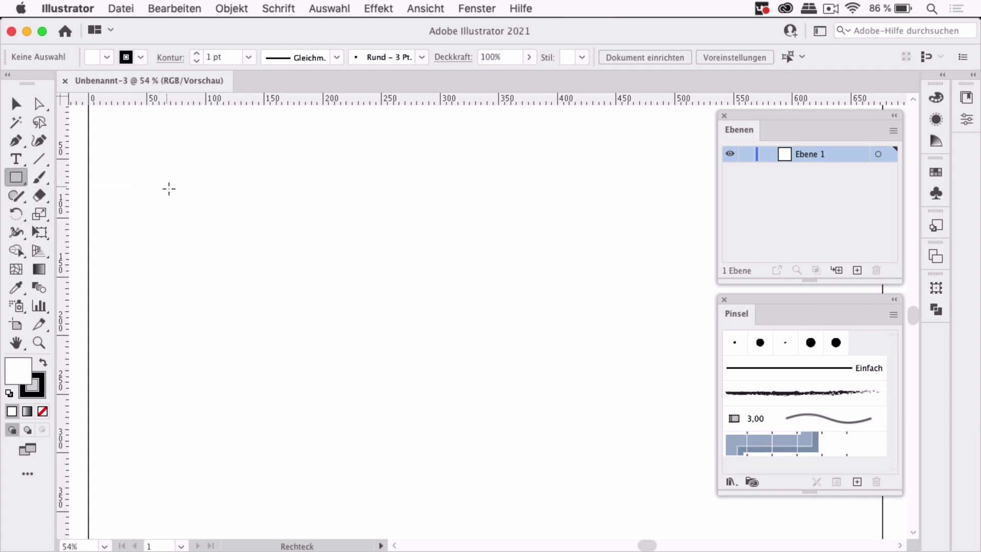
pyautogui.moveTo(166, 186)
pyautogui.mouseDown()
pyautogui.moveTo(249, 246)
pyautogui.moveTo(259, 267)
pyautogui.mouseUp()
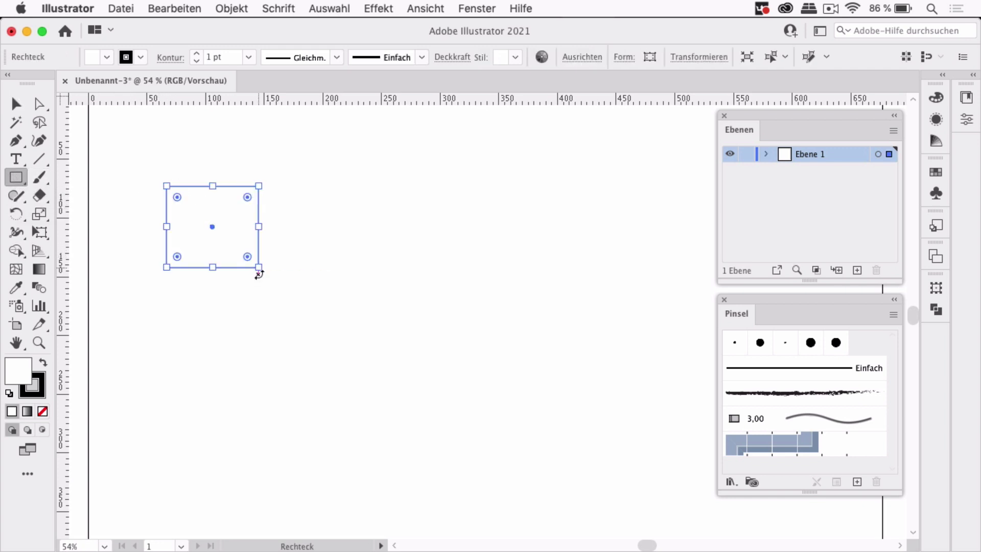
pyautogui.click(36, 389)
pyautogui.click(42, 411)
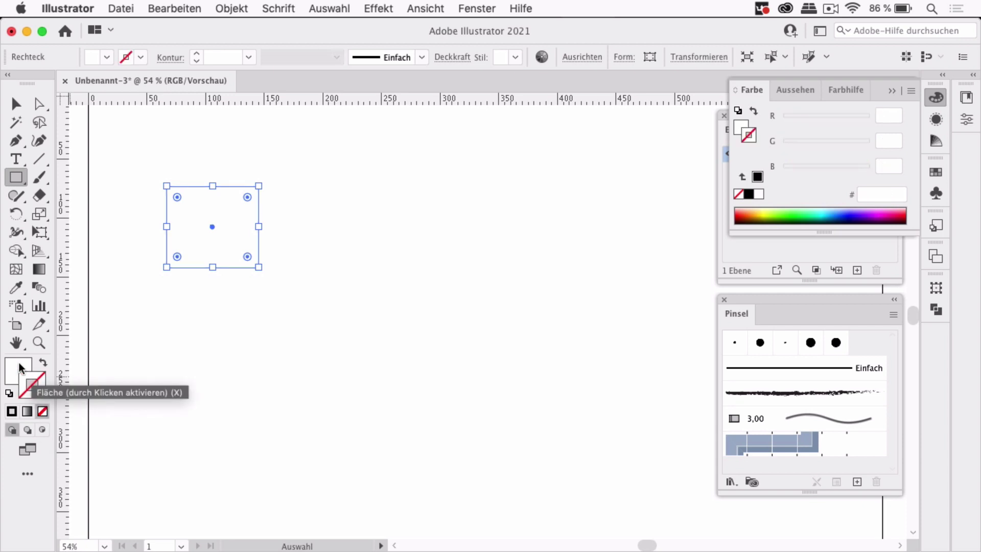
pyautogui.click(20, 365)
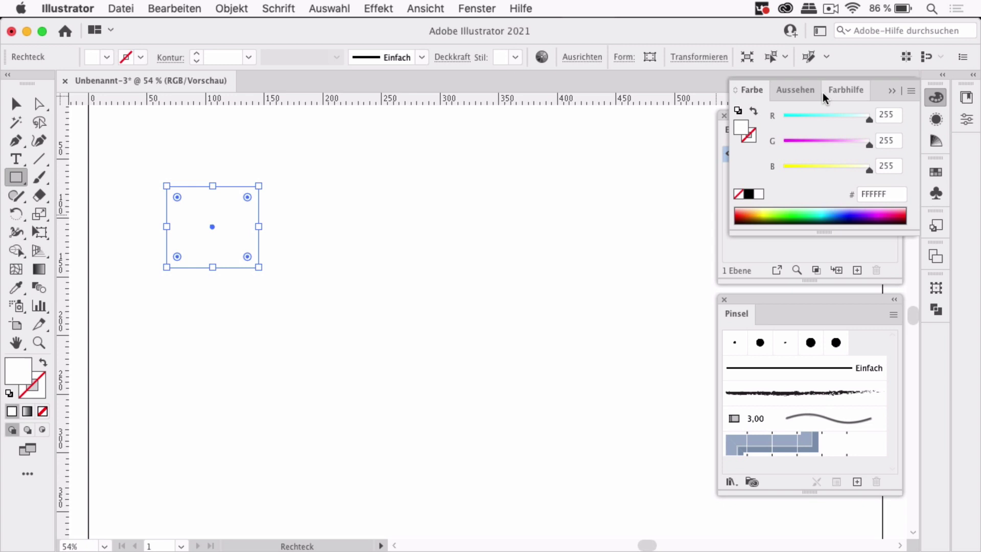
pyautogui.click(935, 171)
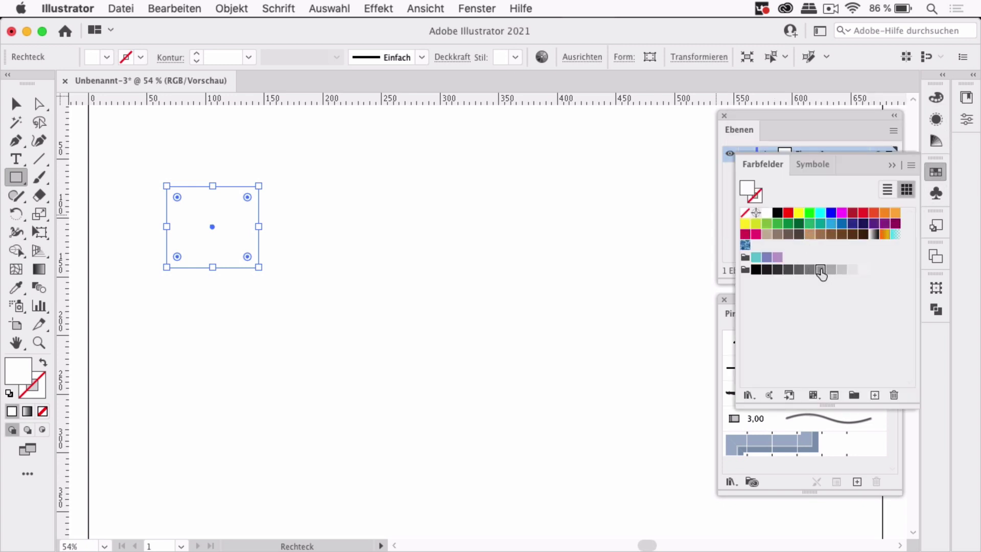
pyautogui.click(820, 270)
# - Zoom in on the square and draw a thin rectangle along its top edge
pyautogui.keyDown('super'); pyautogui.click(246, 175); pyautogui.keyUp('super')
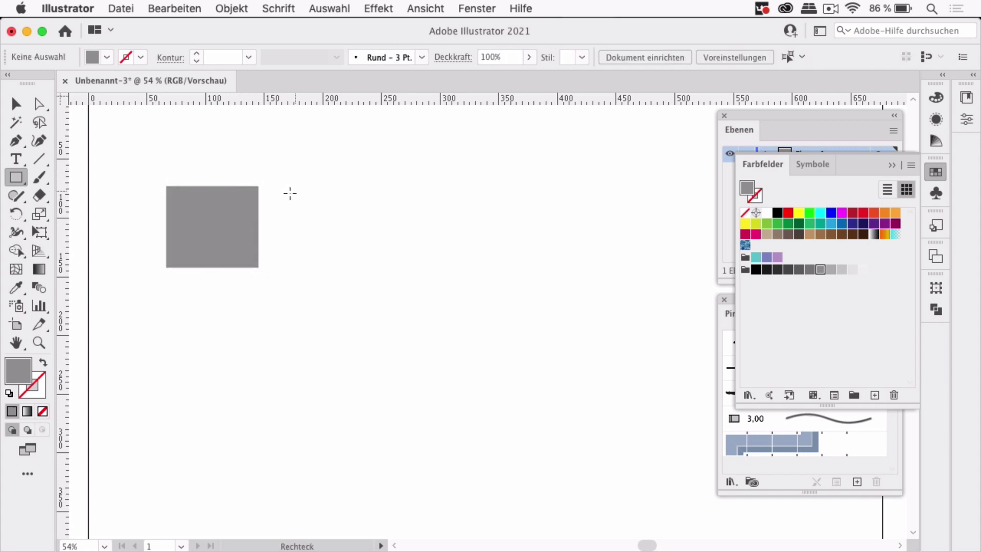
pyautogui.moveTo(222, 196)
pyautogui.mouseDown()
pyautogui.moveTo(272, 220)
pyautogui.moveTo(404, 243)
pyautogui.mouseUp()
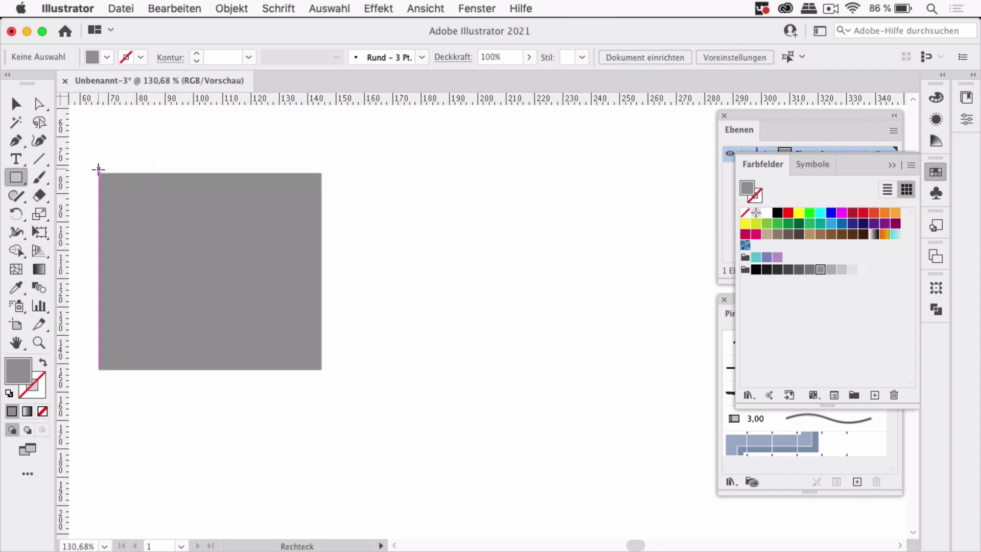
pyautogui.moveTo(99, 175); pyautogui.dragTo(323, 188)
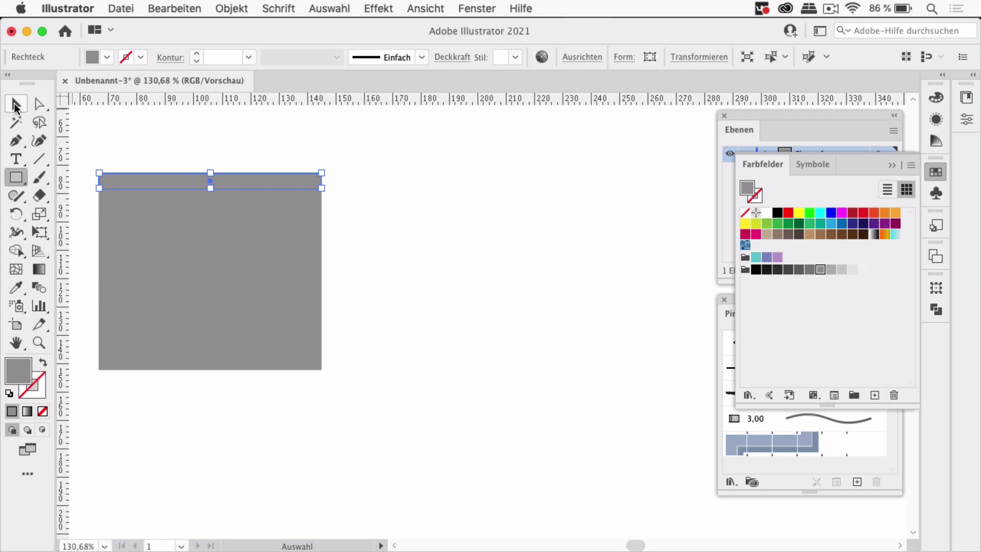
# - Make the top bar orange and copy it to the square's bottom edge and middle
pyautogui.click(16, 106)
pyautogui.click(895, 213)
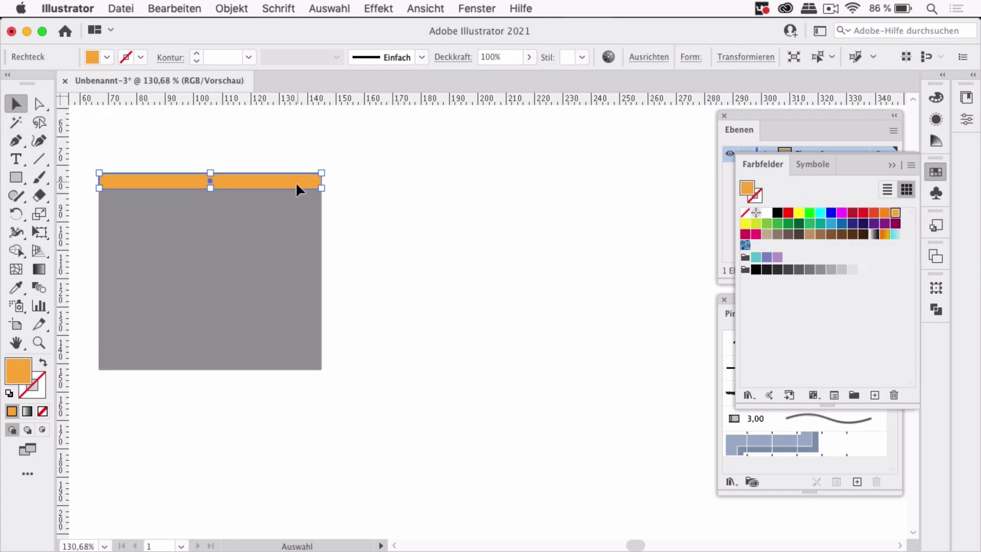
pyautogui.moveTo(295, 181); pyautogui.dragTo(287, 366)
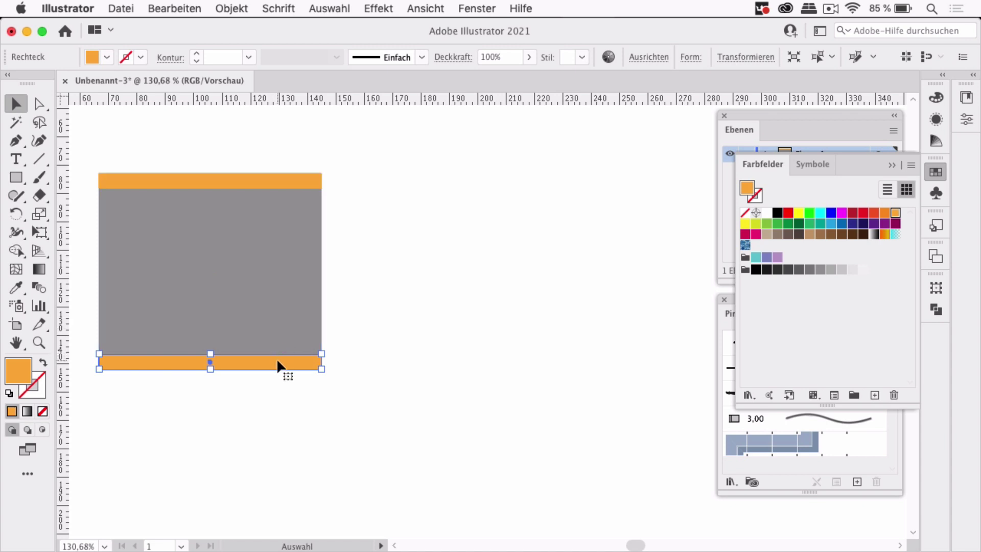
pyautogui.moveTo(277, 359); pyautogui.dragTo(285, 274)
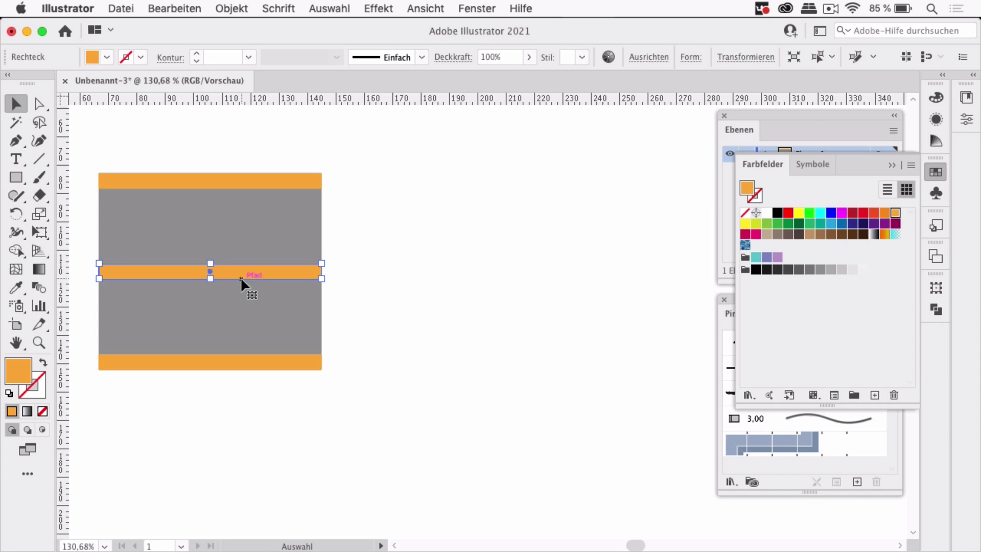
# - Narrow the middle bar into a short centred dash, then zoom back out
pyautogui.moveTo(220, 264)
pyautogui.mouseDown()
pyautogui.moveTo(375, 283)
pyautogui.moveTo(385, 264)
pyautogui.mouseUp()
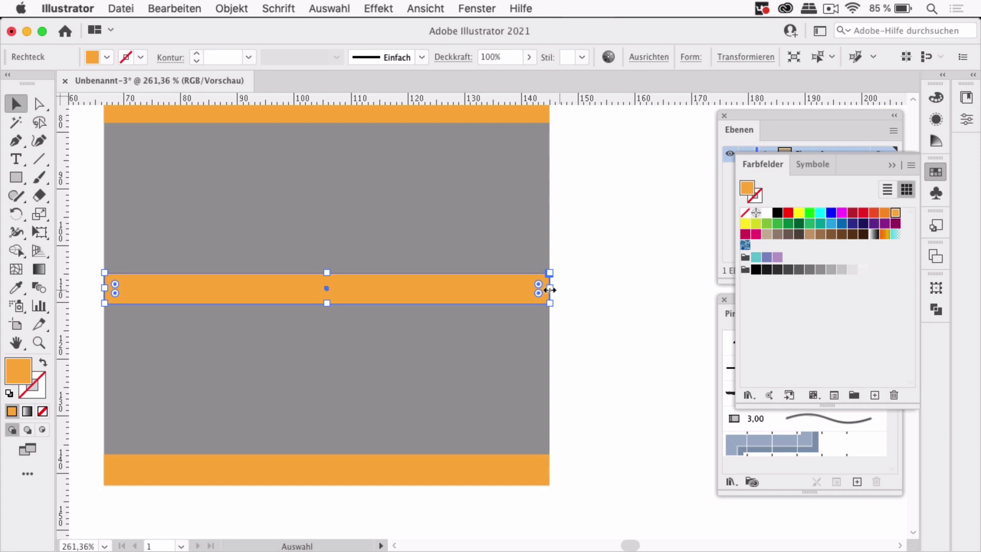
pyautogui.moveTo(549, 289); pyautogui.dragTo(429, 289)
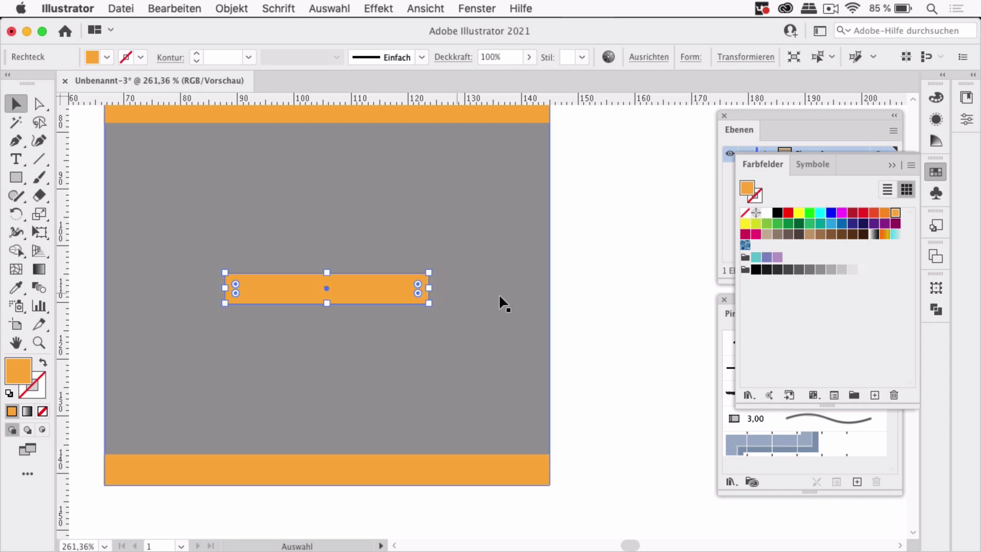
pyautogui.click(630, 307)
pyautogui.press('super+1')
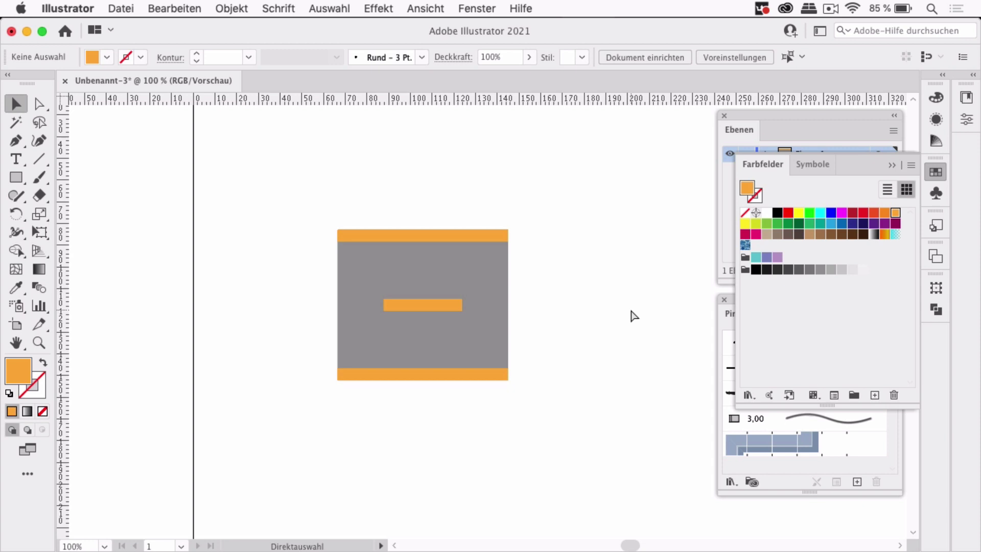
pyautogui.moveTo(605, 311)
pyautogui.mouseDown()
pyautogui.moveTo(462, 283)
pyautogui.moveTo(394, 248)
pyautogui.moveTo(344, 238)
pyautogui.mouseUp()
pyautogui.press('super+minus')
pyautogui.press('super+minus')
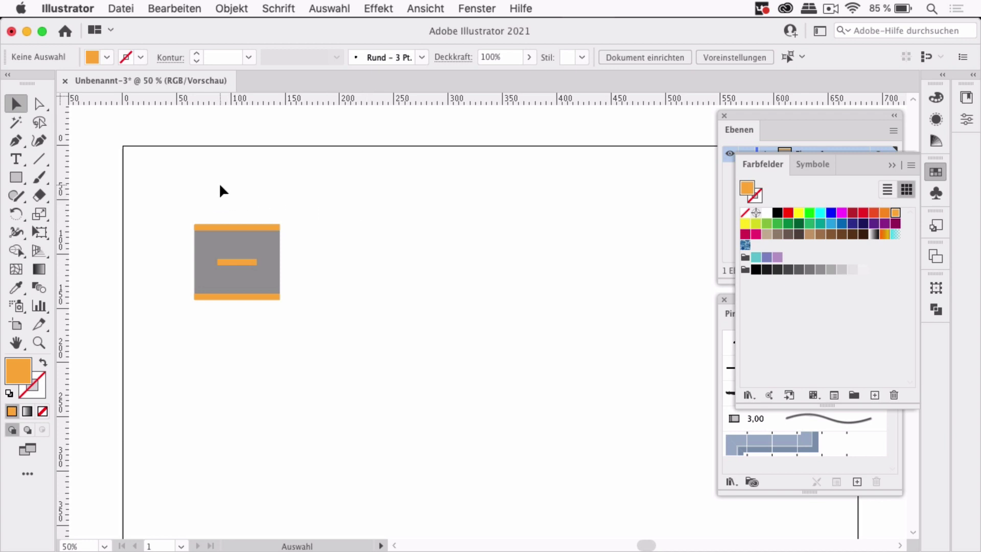
# - Drop the selected striped tile into the Brushes panel as a new Pattern Brush
pyautogui.click(890, 165)
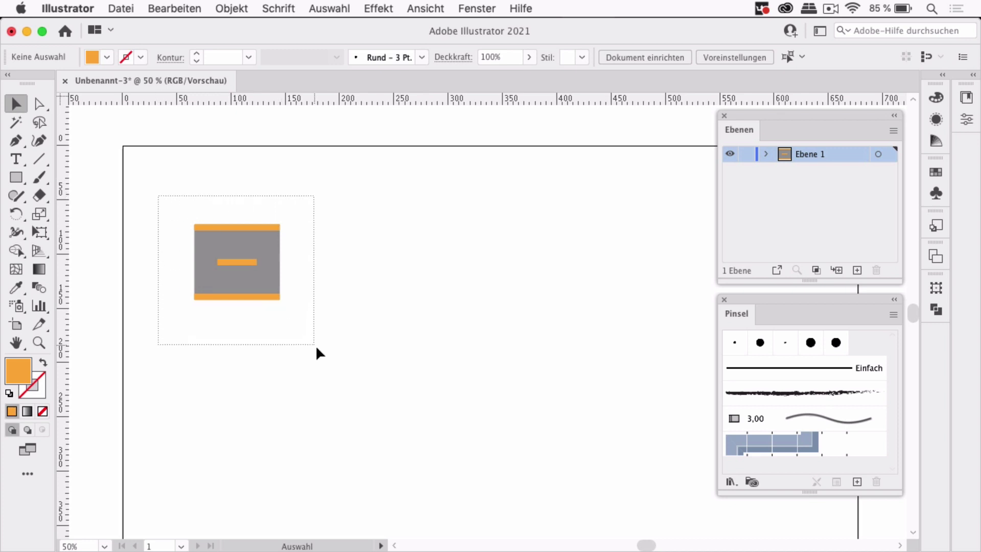
pyautogui.moveTo(243, 258); pyautogui.dragTo(316, 346)
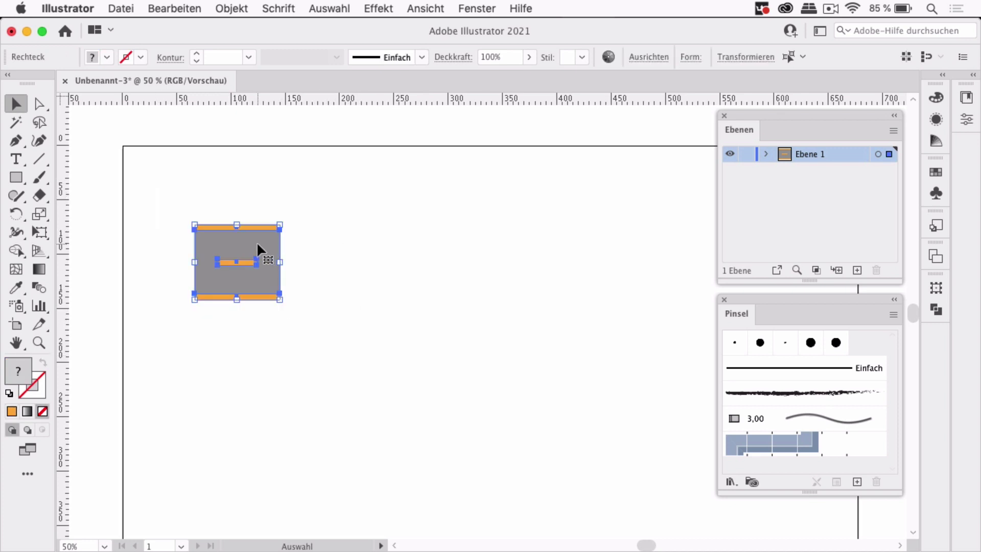
pyautogui.moveTo(257, 241); pyautogui.dragTo(748, 431)
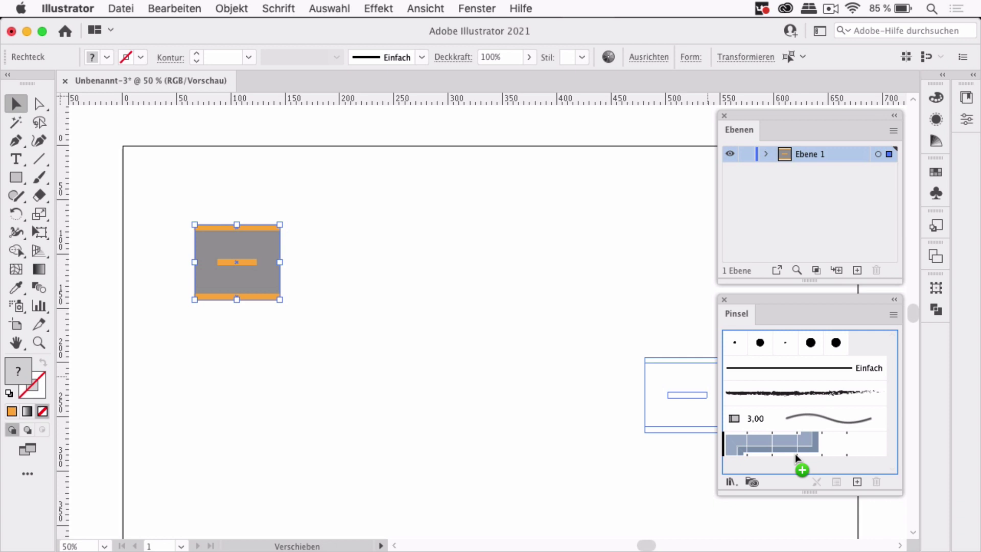
pyautogui.moveTo(794, 453); pyautogui.dragTo(798, 460)
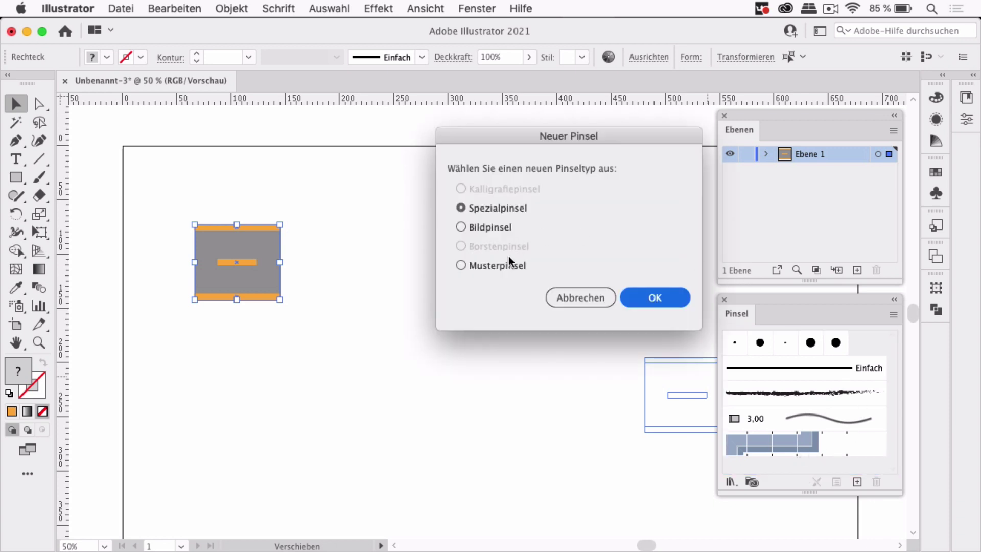
pyautogui.click(467, 267)
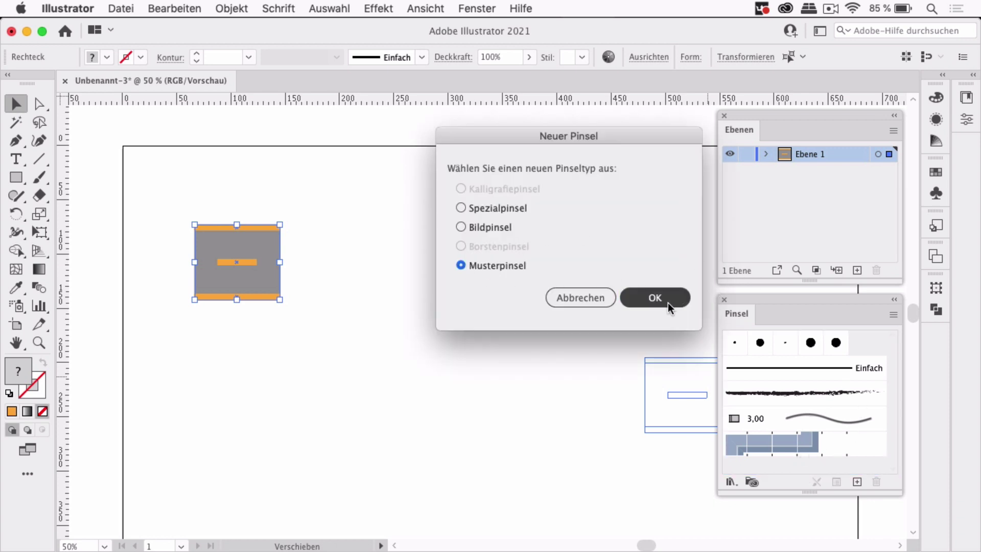
pyautogui.click(654, 298)
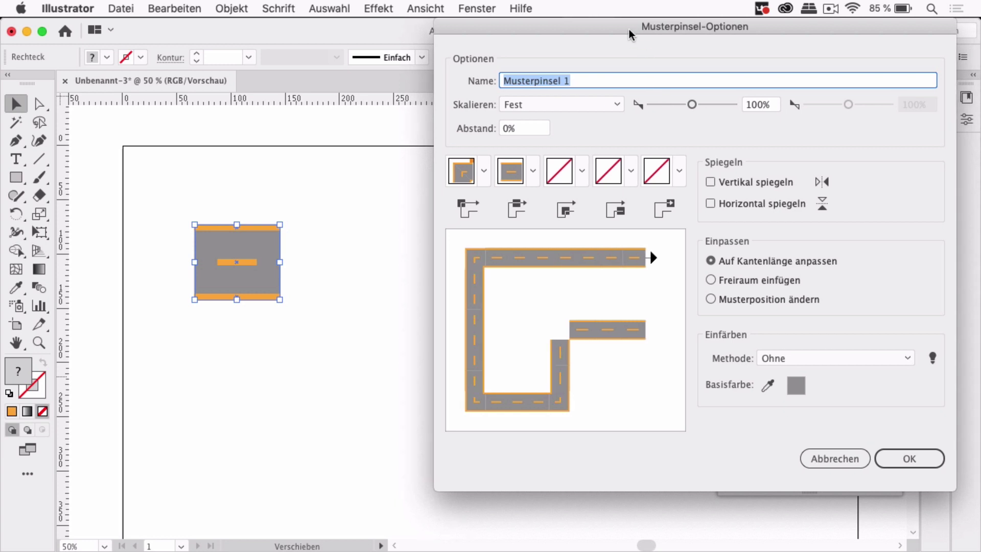
# - Set the outer corner tile to None and scale to 35%, then save the brush
pyautogui.moveTo(646, 24); pyautogui.dragTo(436, 26)
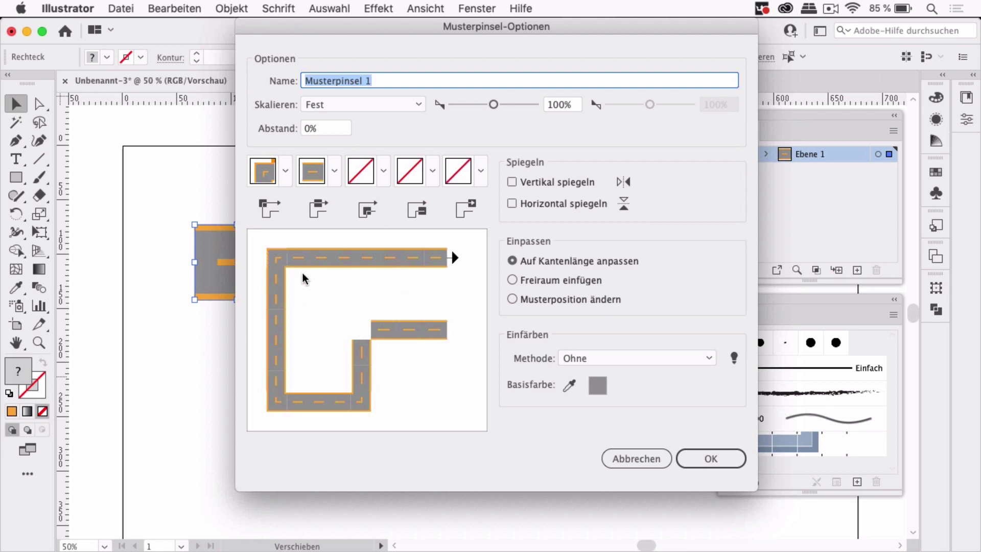
pyautogui.click(285, 171)
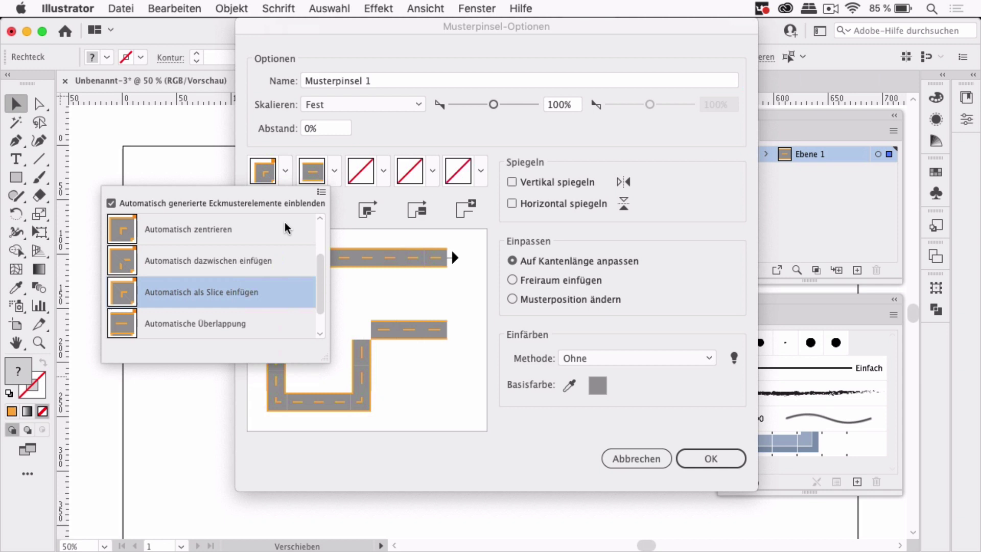
pyautogui.scroll(3, 282, 243)
pyautogui.click(270, 230)
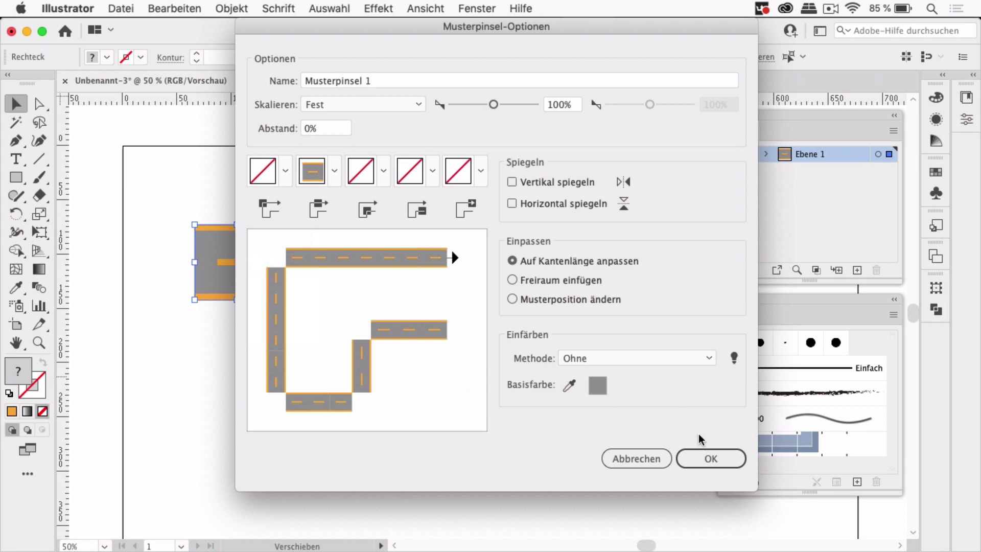
pyautogui.click(494, 105)
pyautogui.moveTo(494, 105); pyautogui.dragTo(467, 105)
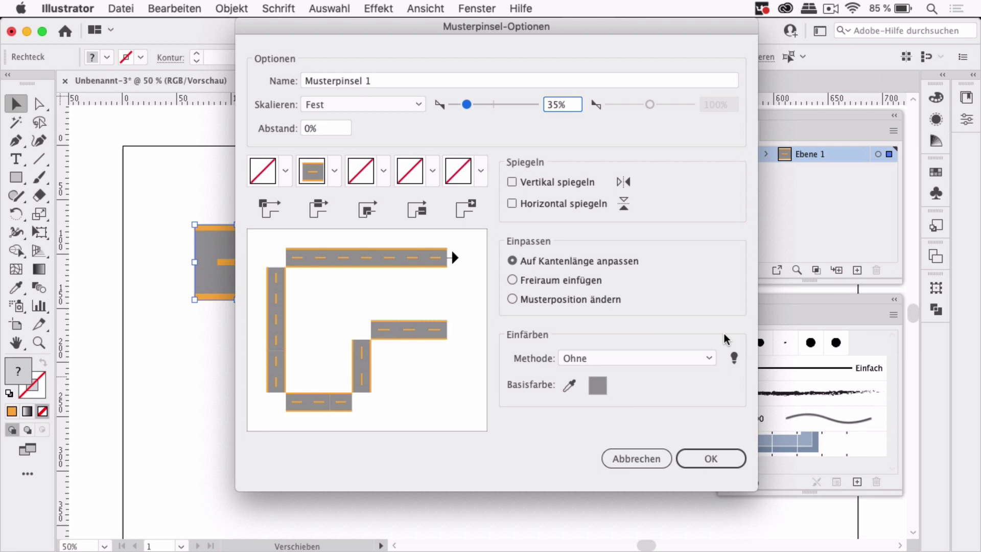
pyautogui.click(722, 456)
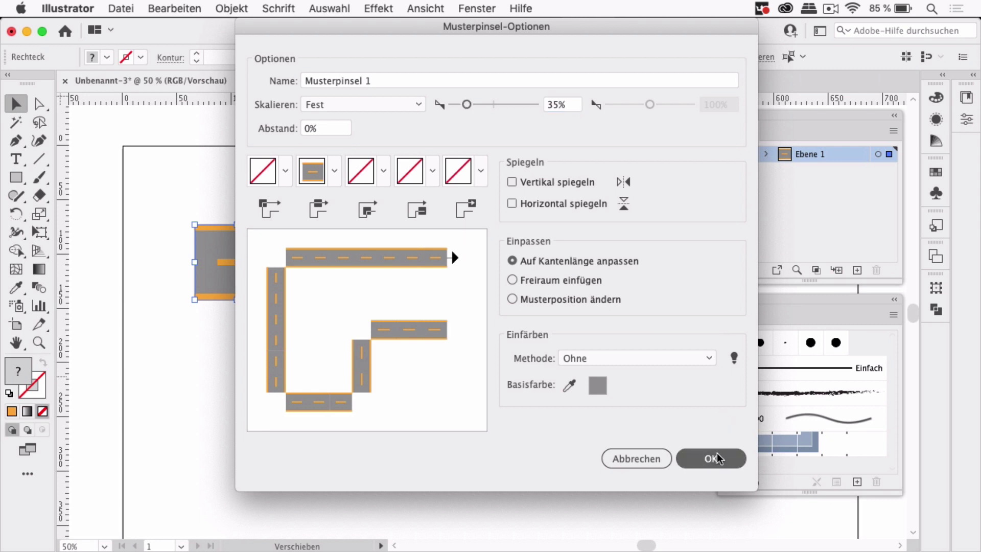
pyautogui.scroll(-3, 473, 373)
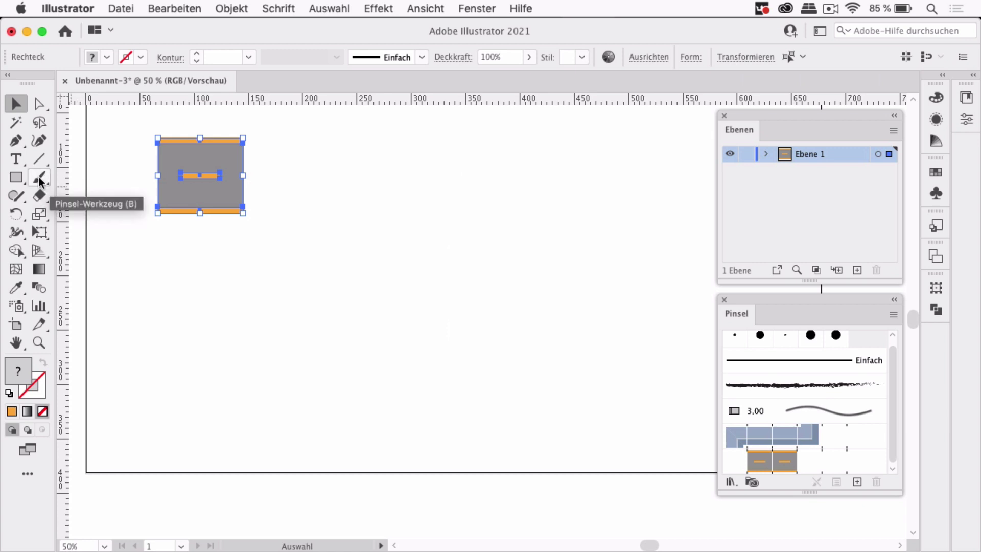
# - Choose the road pattern brush, undo its test on the rectangle, and paint a wavy road
pyautogui.click(39, 177)
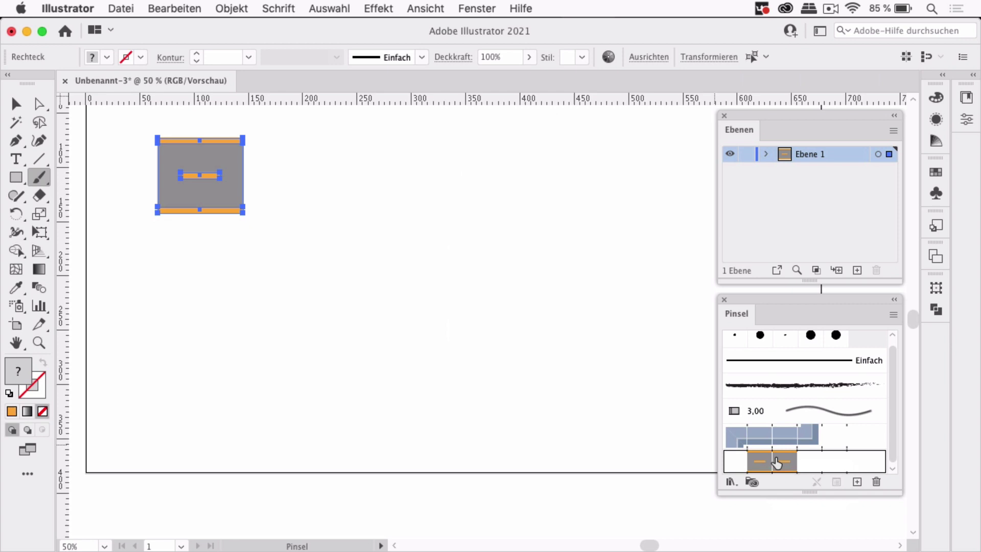
pyautogui.click(772, 463)
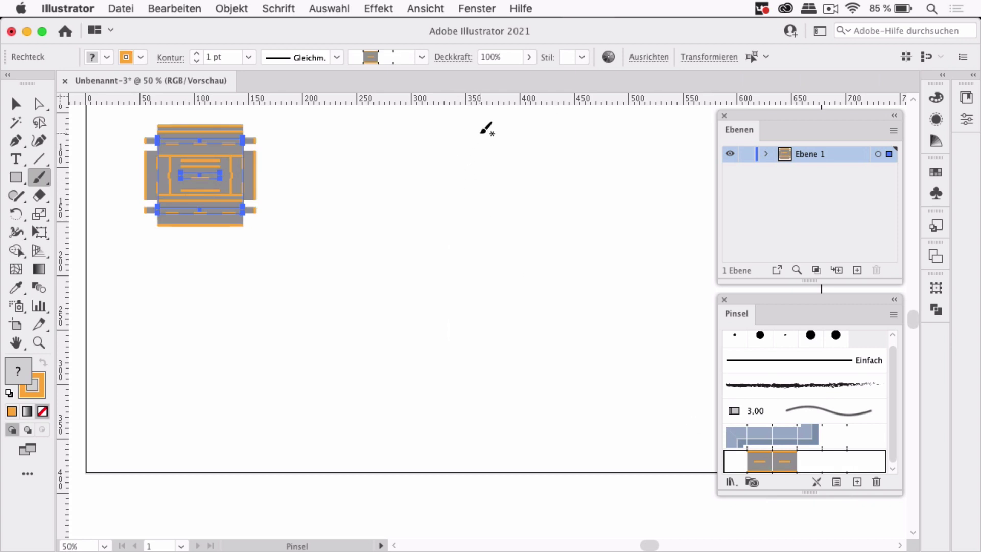
pyautogui.hotkey('ctrl', 'z')
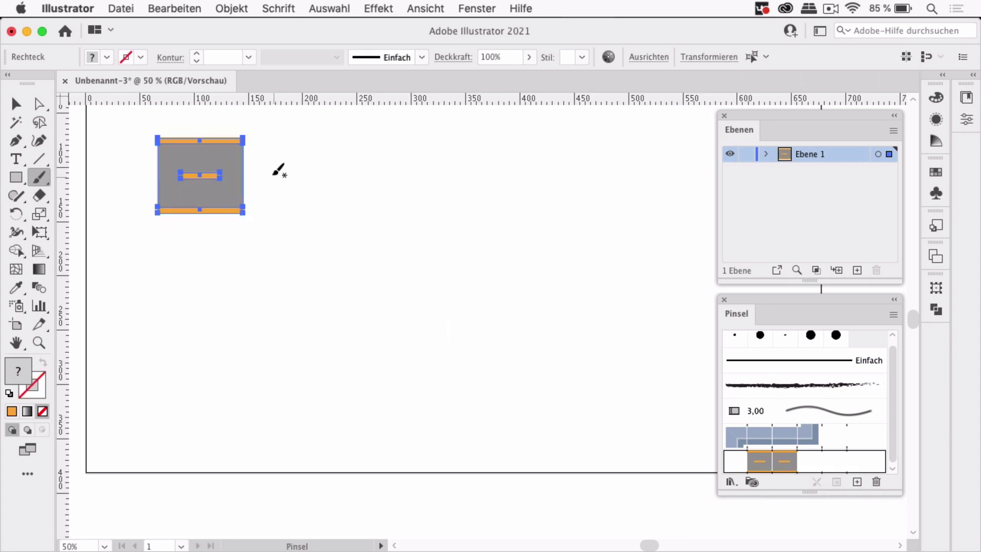
pyautogui.keyDown('ctrl'); pyautogui.click(314, 173); pyautogui.keyUp('ctrl')
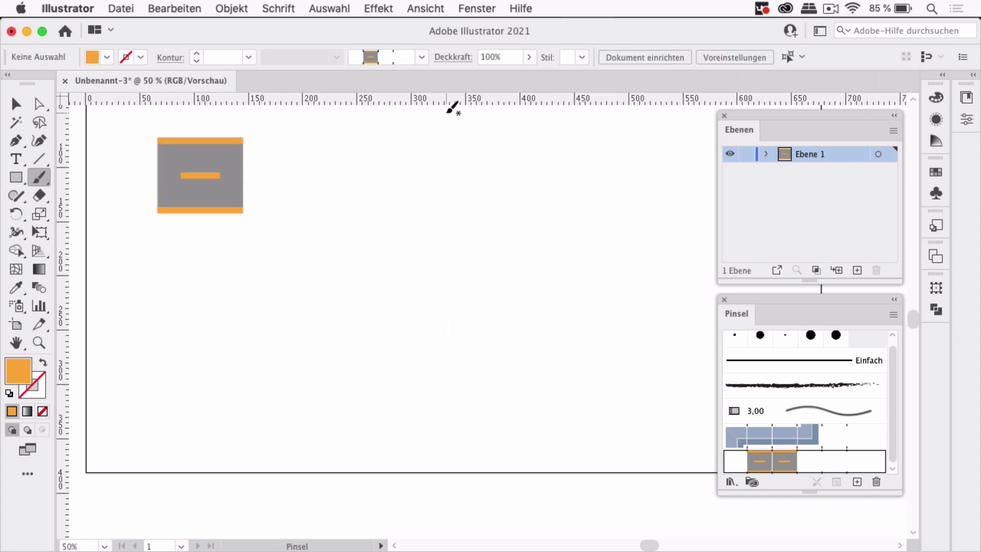
pyautogui.moveTo(446, 114)
pyautogui.mouseDown()
pyautogui.moveTo(472, 217)
pyautogui.moveTo(415, 460)
pyautogui.mouseUp()
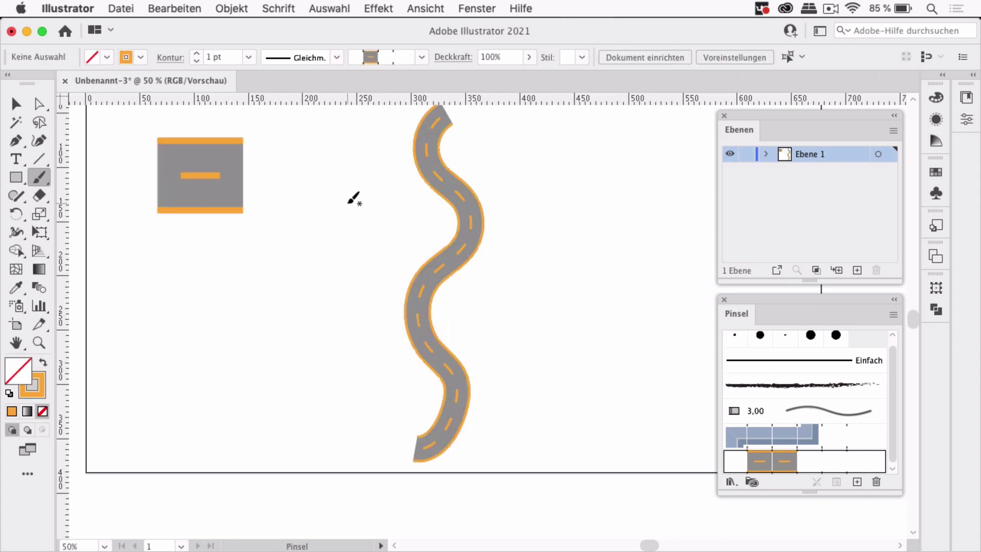
# - Select the road path and give it the triangular tapering width profile
pyautogui.click(16, 103)
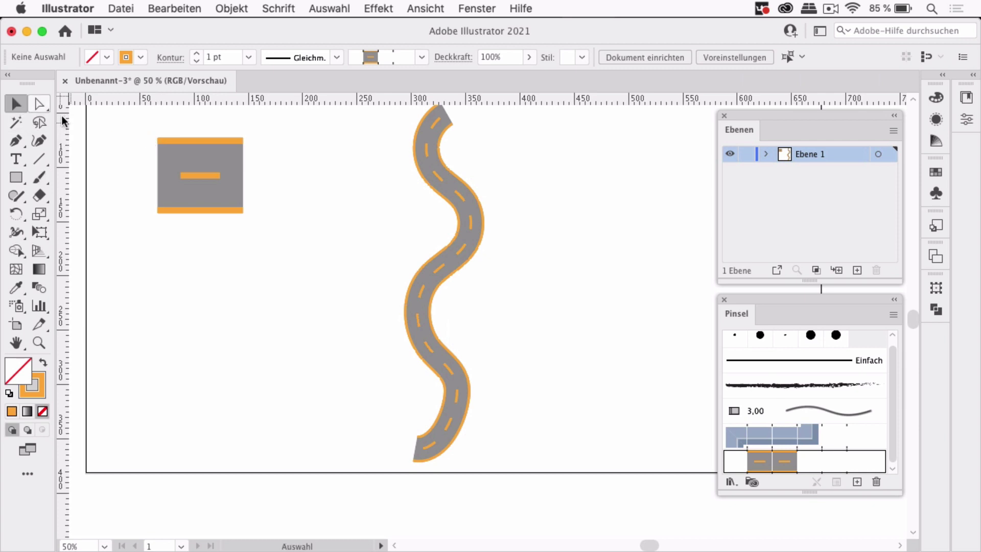
pyautogui.moveTo(476, 241); pyautogui.dragTo(467, 253)
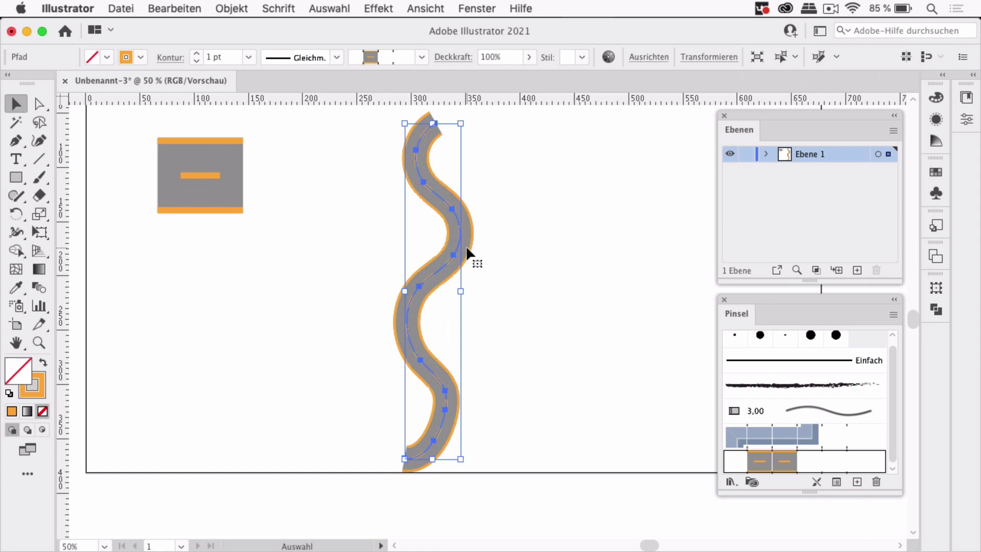
pyautogui.click(534, 282)
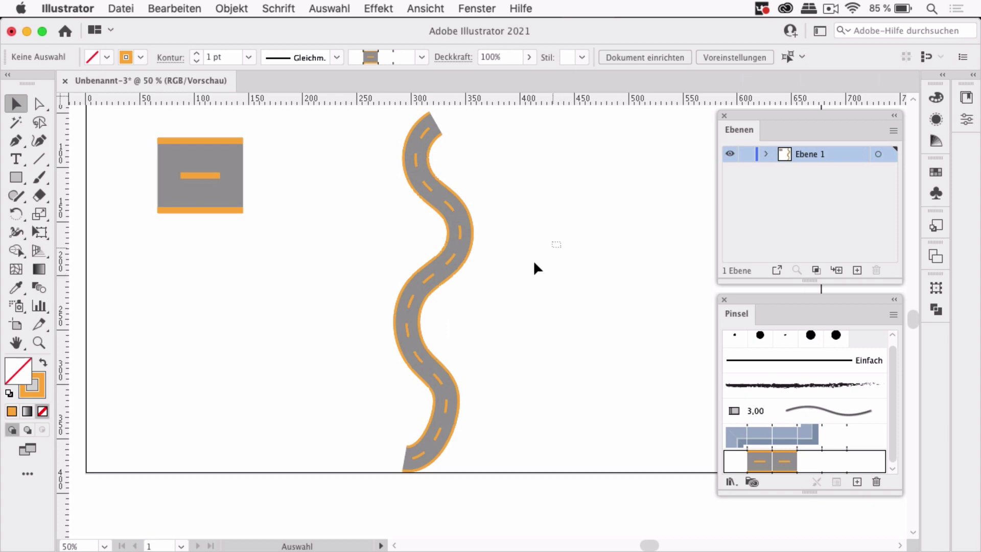
pyautogui.moveTo(534, 259); pyautogui.dragTo(345, 372)
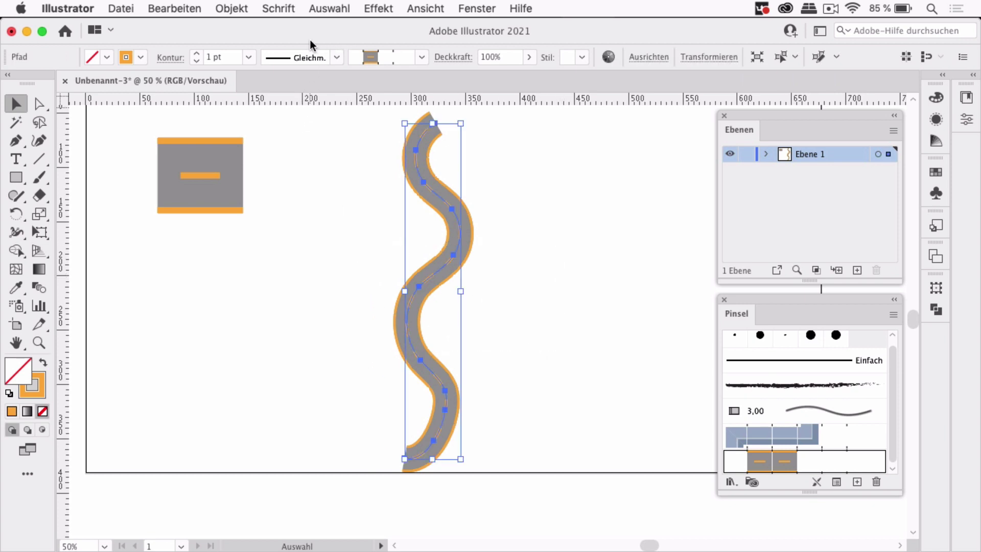
pyautogui.click(335, 58)
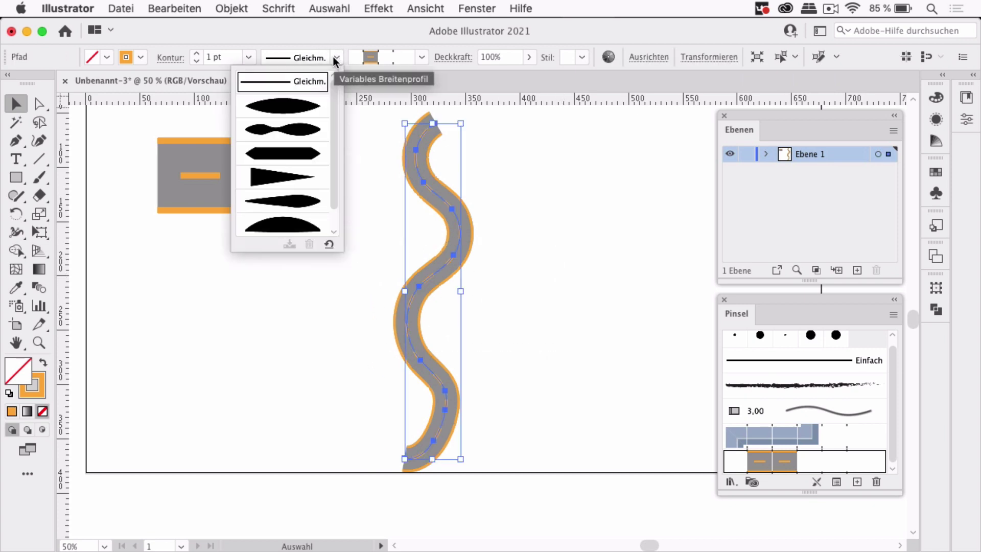
pyautogui.click(288, 177)
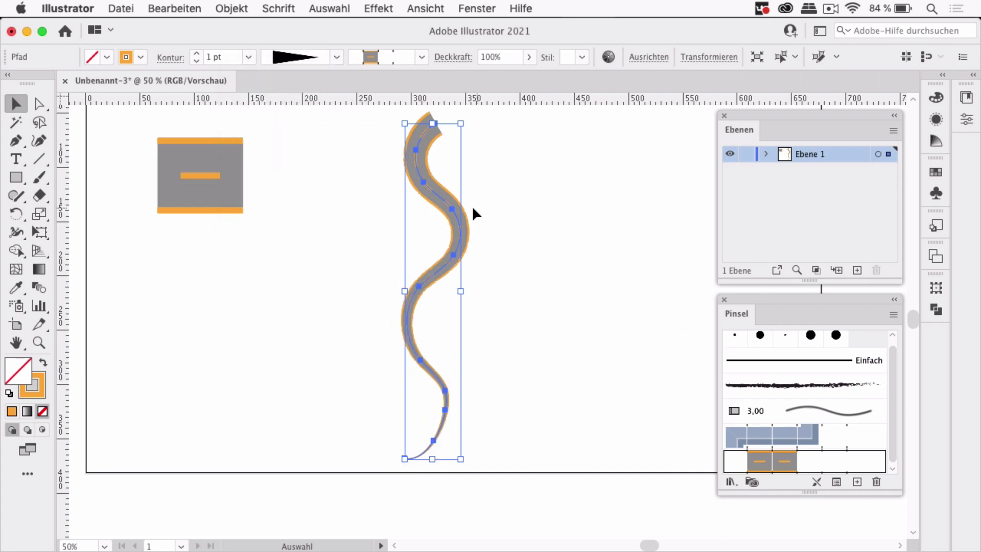
# - Flip the width profile in the Stroke panel so the wide end is at the bottom
pyautogui.click(166, 57)
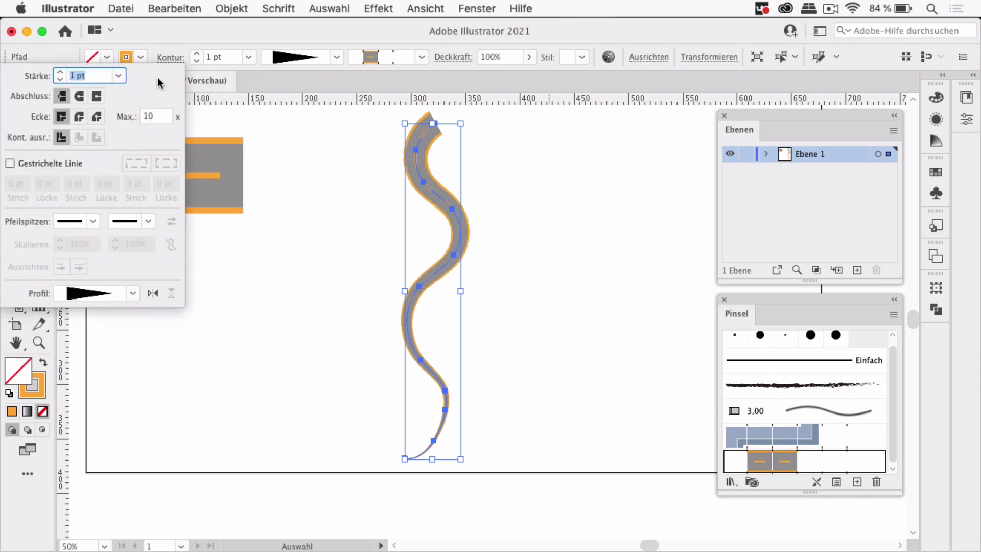
pyautogui.click(153, 294)
pyautogui.click(524, 302)
pyautogui.click(522, 378)
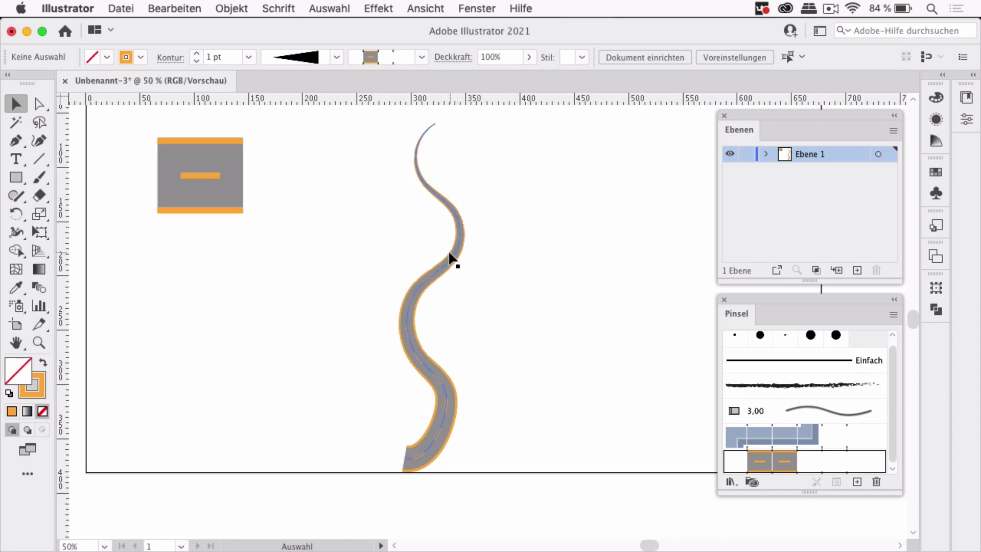
# - Undo both stroke changes so the road is even width again, then reselect it
pyautogui.click(184, 8)
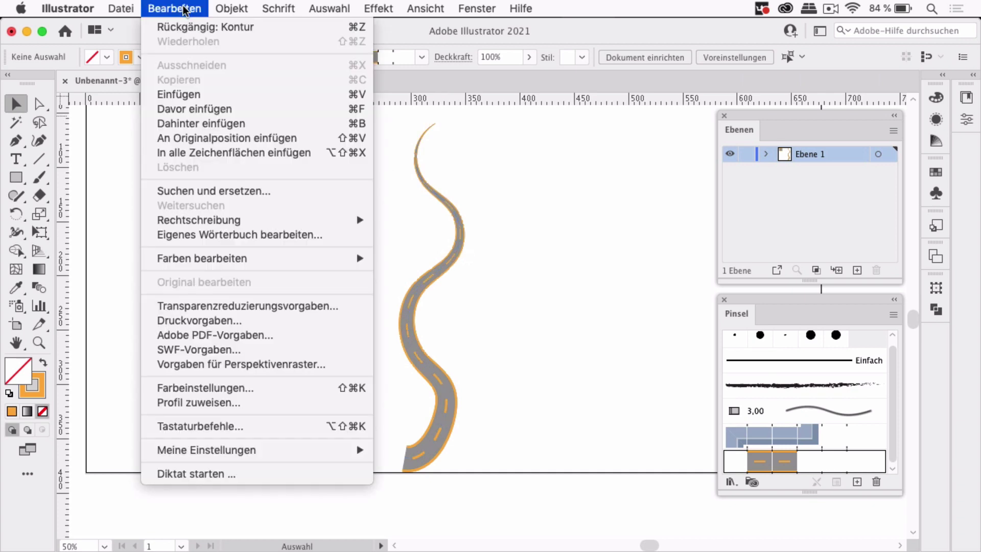
pyautogui.click(195, 27)
pyautogui.click(182, 8)
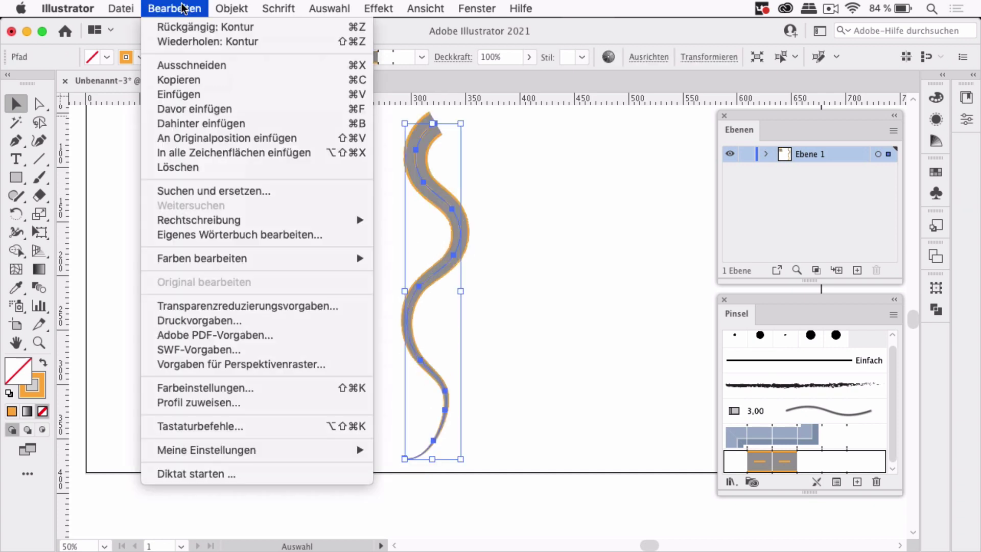
pyautogui.click(195, 27)
pyautogui.click(513, 231)
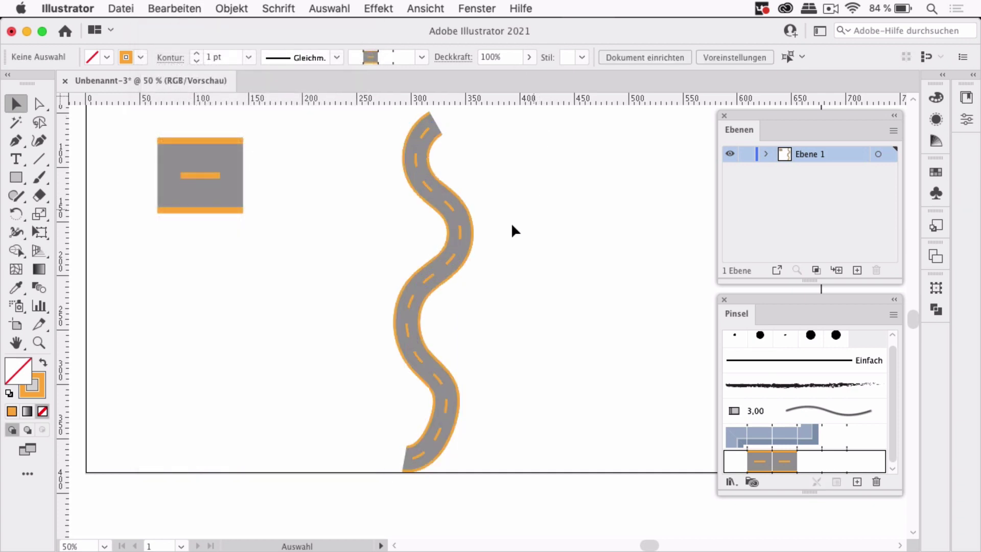
pyautogui.click(464, 259)
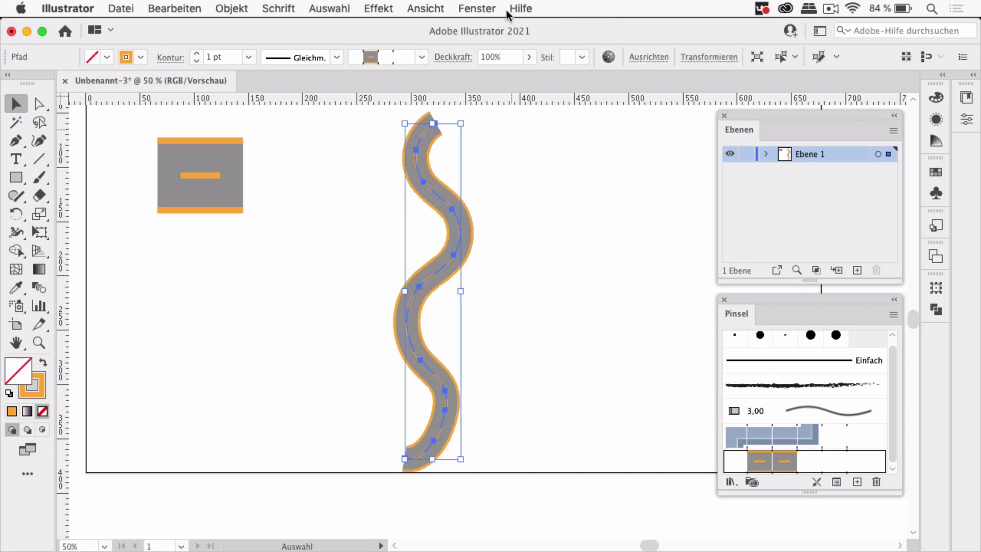
# - Open 3D Rotate and tilt the road back to about 73°, -1°, 0°
pyautogui.click(382, 9)
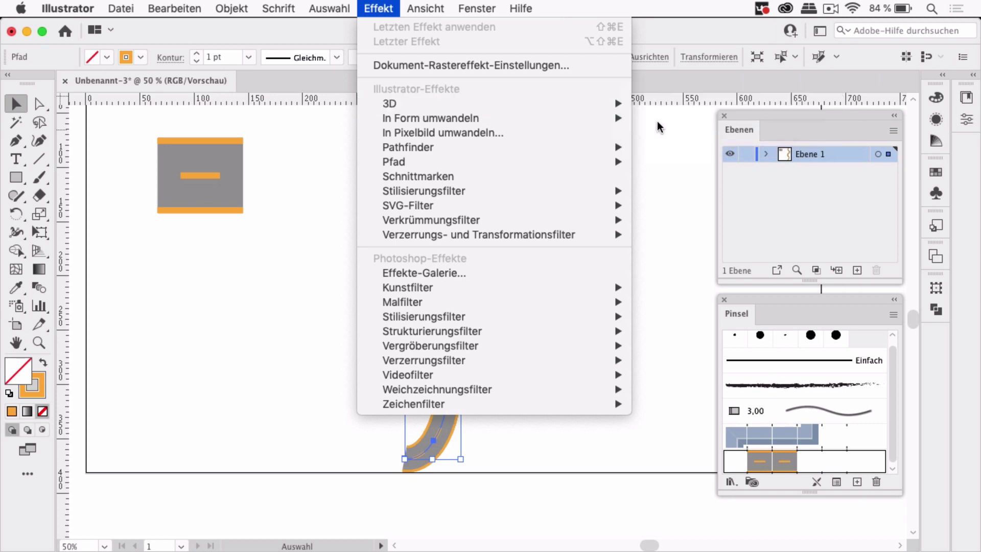
pyautogui.moveTo(498, 103)
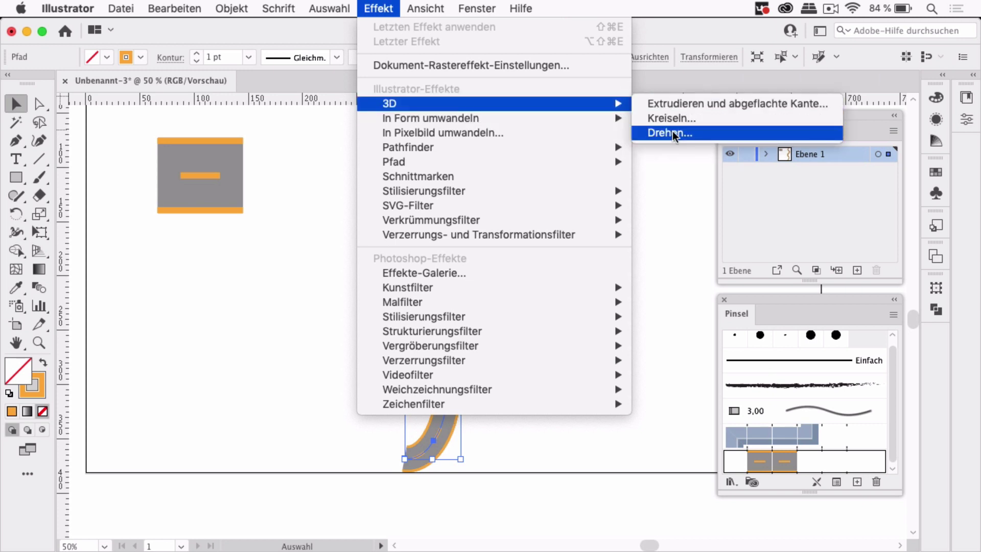
pyautogui.click(670, 134)
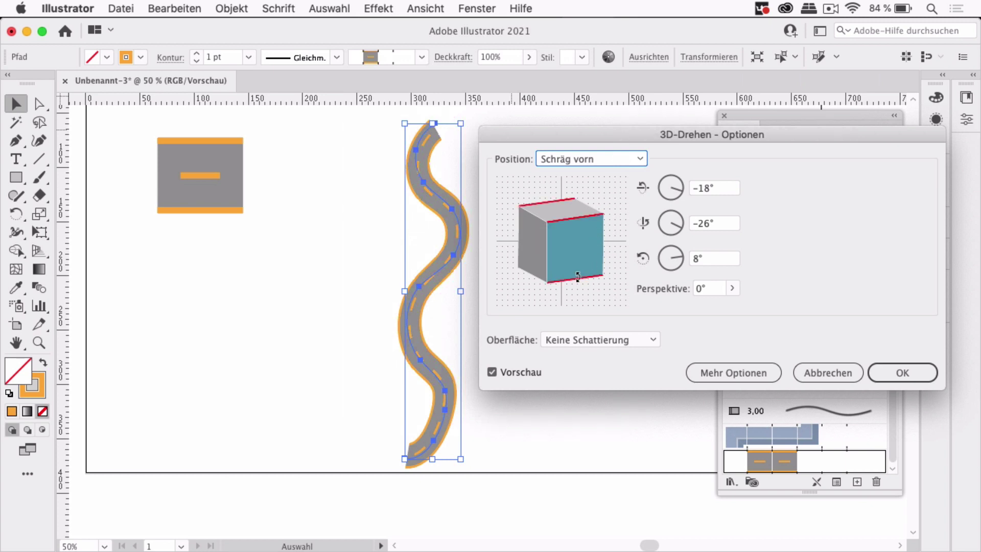
pyautogui.moveTo(579, 275)
pyautogui.mouseDown()
pyautogui.moveTo(562, 220)
pyautogui.moveTo(557, 250)
pyautogui.mouseUp()
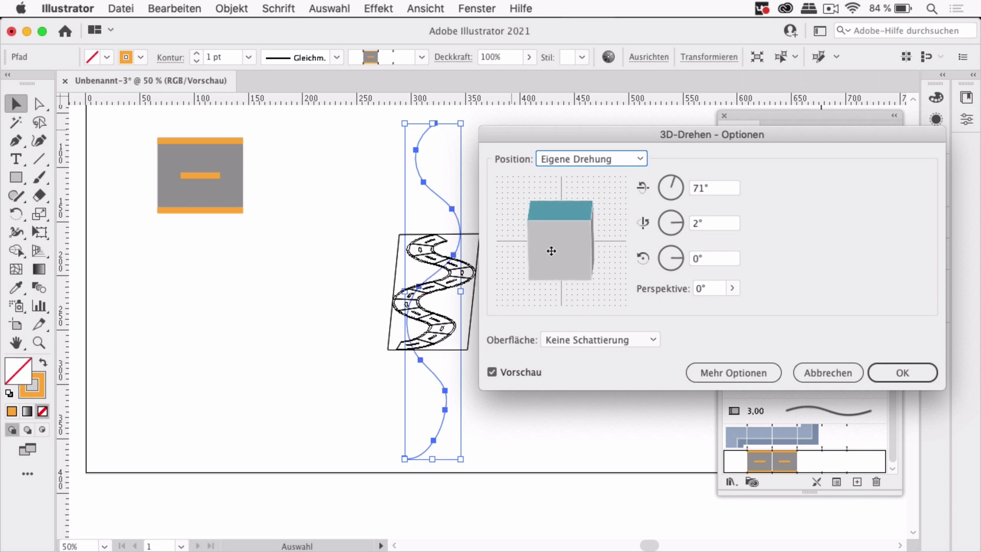
pyautogui.moveTo(558, 250); pyautogui.dragTo(558, 253)
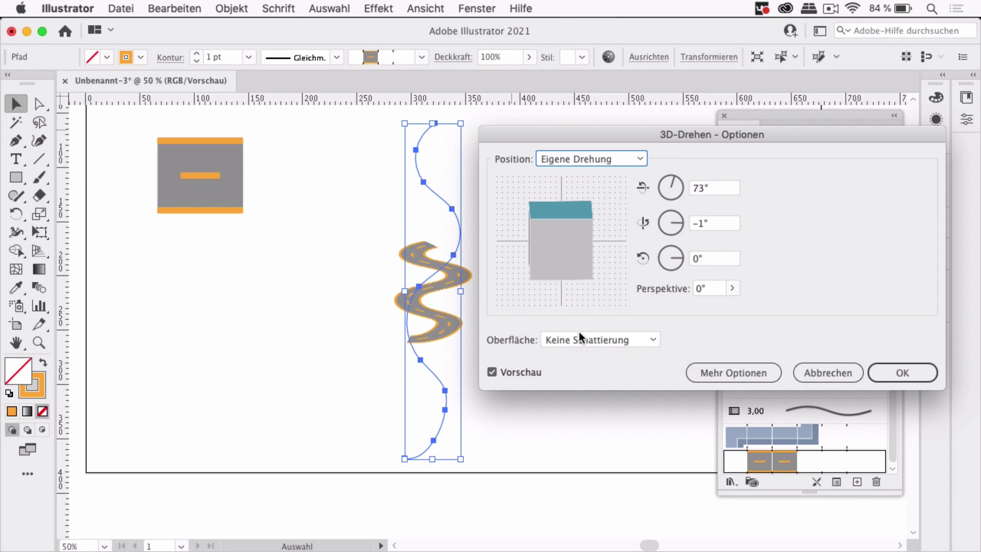
# - Set the perspective to 99° and apply the 3D rotation
pyautogui.click(732, 288)
pyautogui.moveTo(706, 312); pyautogui.dragTo(718, 310)
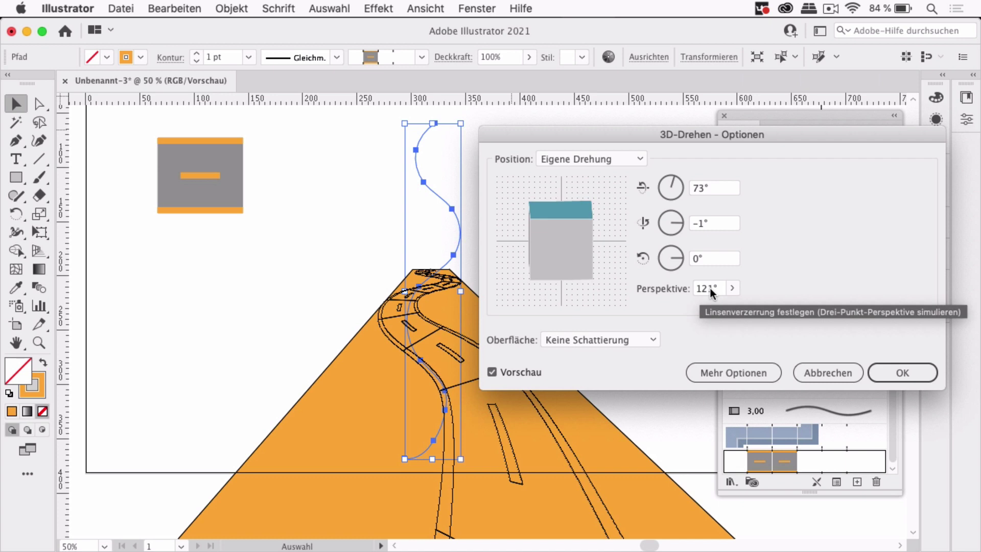
pyautogui.click(730, 290)
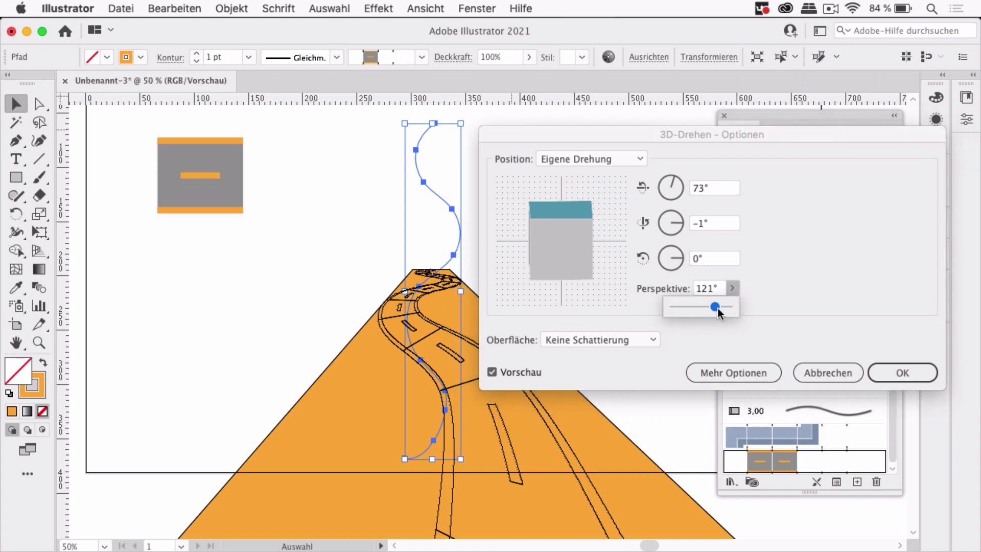
pyautogui.moveTo(721, 310); pyautogui.dragTo(706, 309)
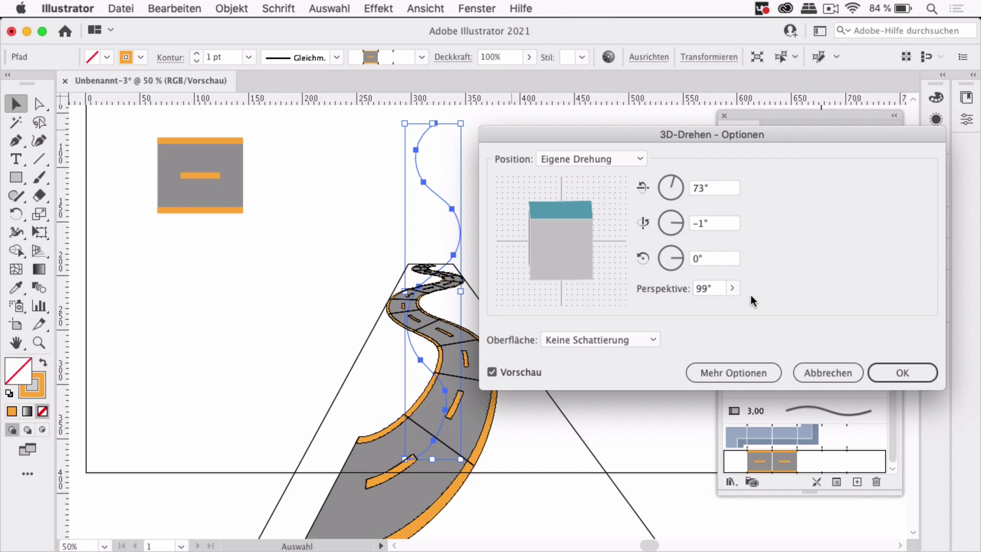
pyautogui.click(878, 374)
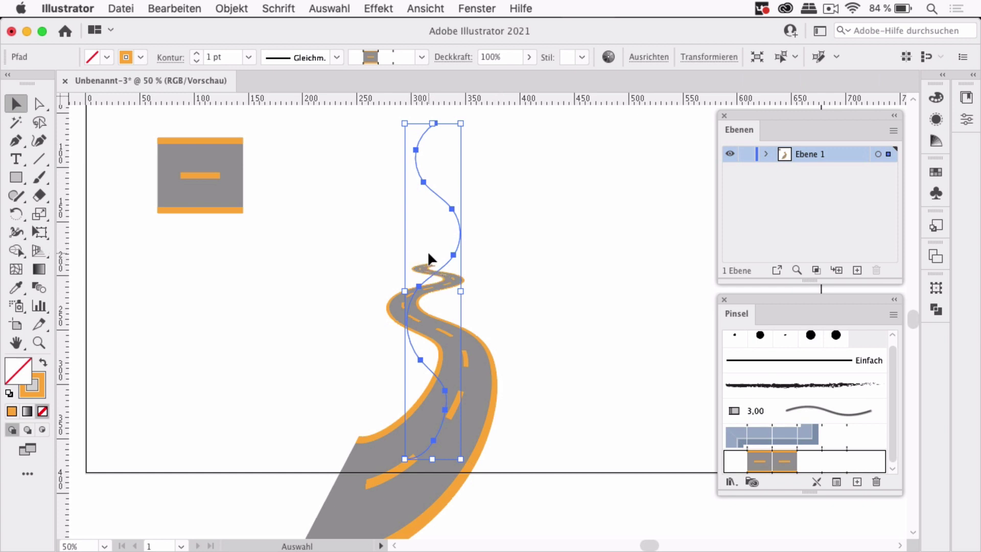
# - Reselect the receding road, apply the tapering width profile, and flip it end to end
pyautogui.click(517, 166)
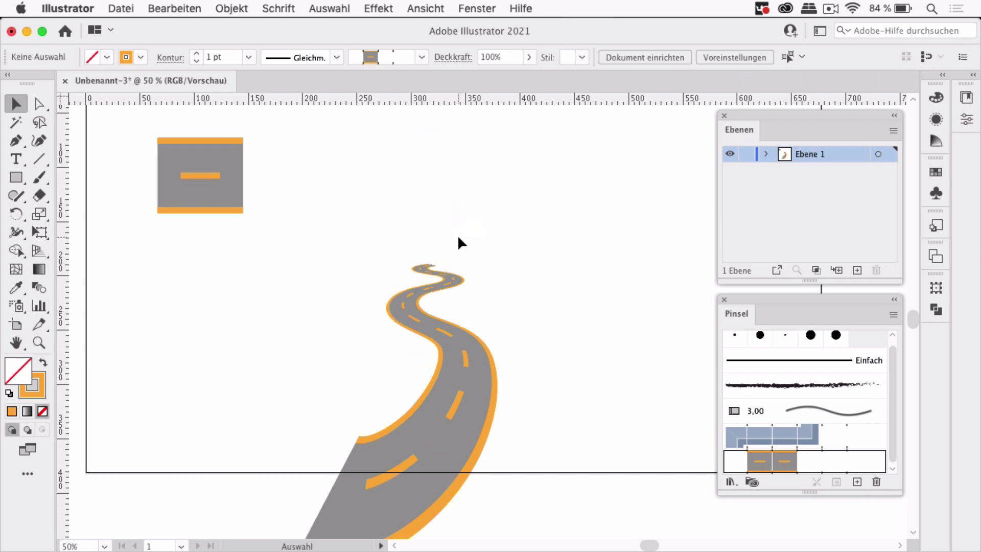
pyautogui.click(461, 230)
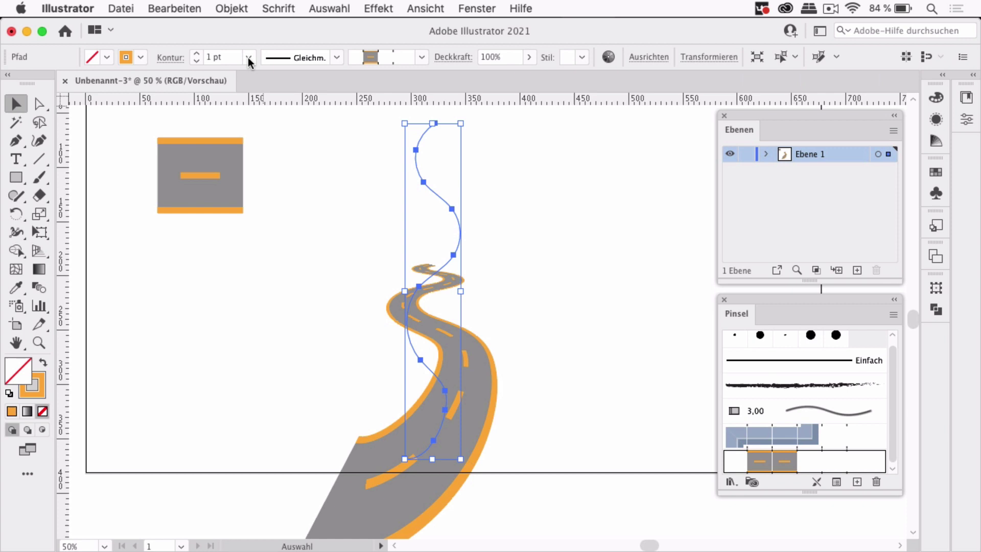
pyautogui.click(341, 58)
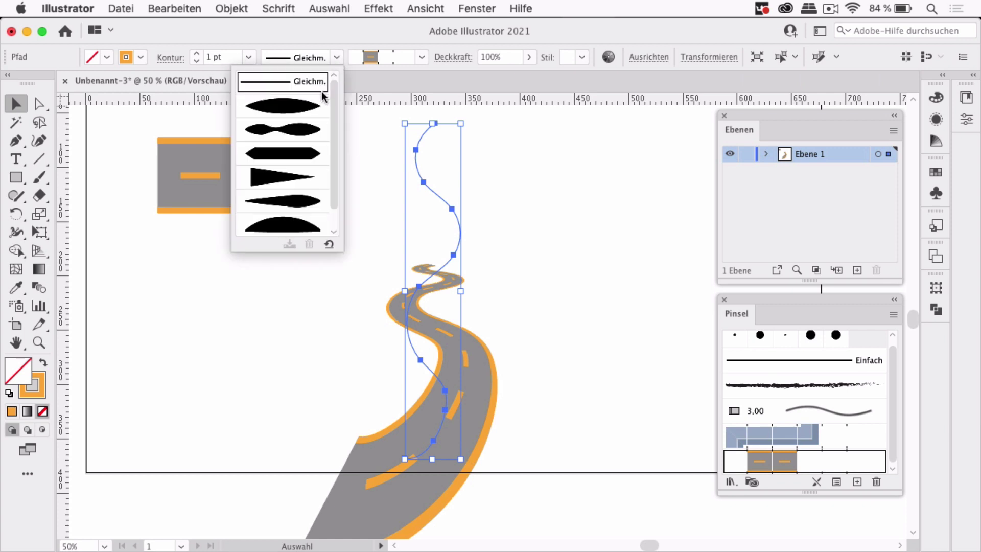
pyautogui.click(285, 176)
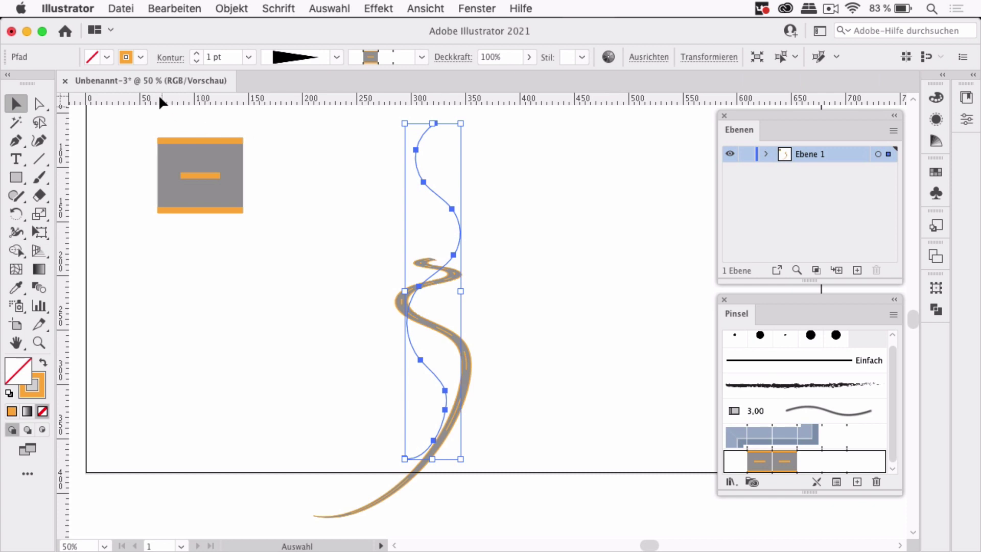
pyautogui.click(170, 62)
pyautogui.click(152, 293)
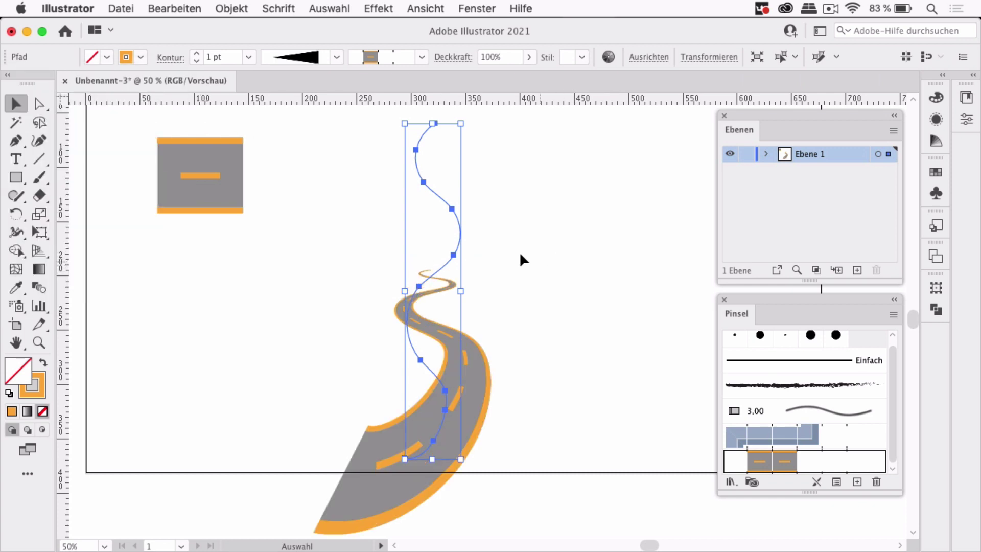
pyautogui.click(539, 259)
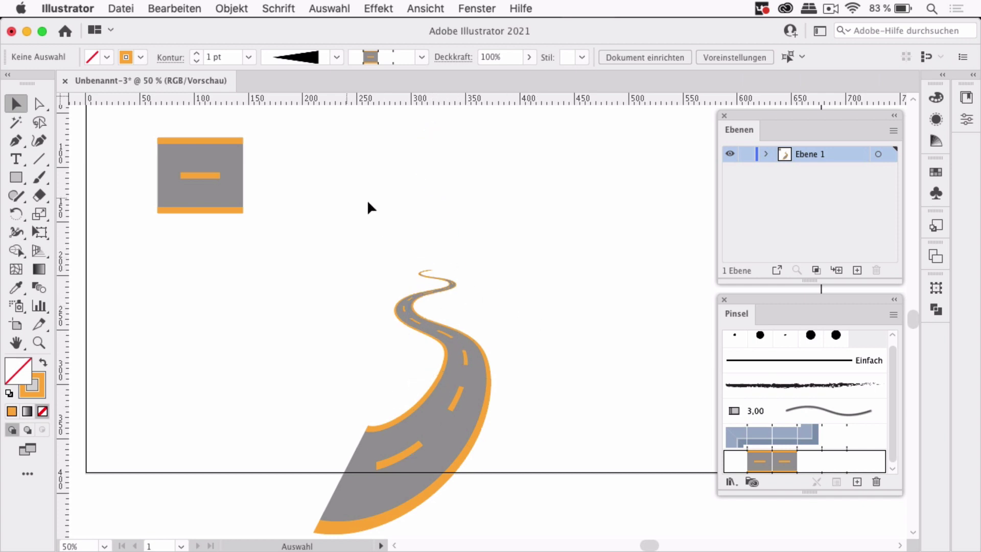
pyautogui.moveTo(368, 207); pyautogui.dragTo(519, 216)
pyautogui.moveTo(398, 123)
pyautogui.mouseDown()
pyautogui.moveTo(585, 193)
pyautogui.moveTo(635, 197)
pyautogui.mouseUp()
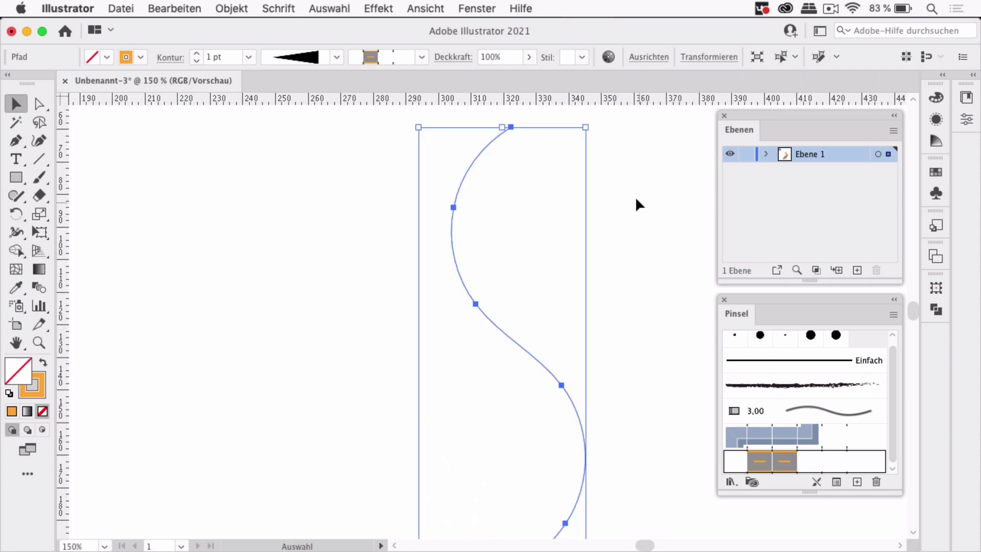
pyautogui.click(17, 232)
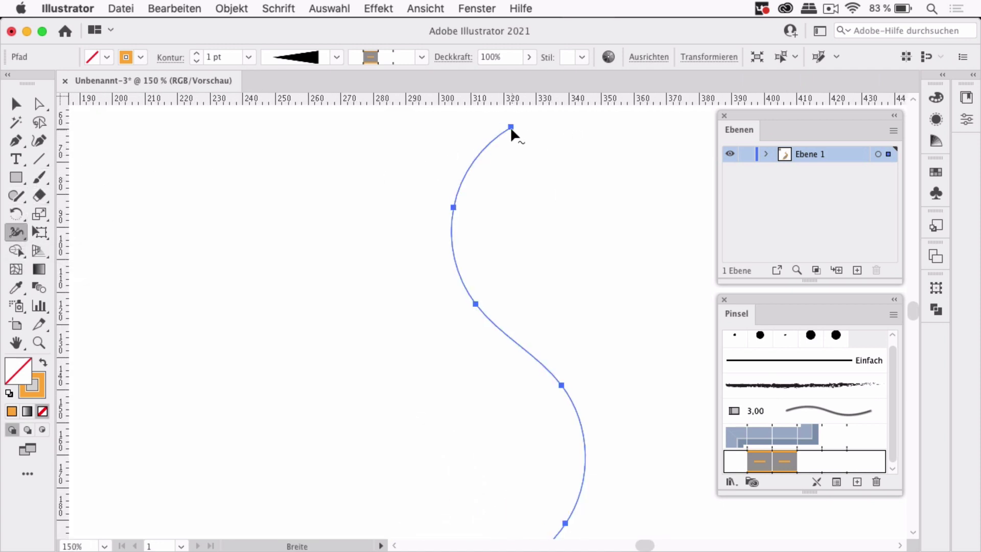
pyautogui.moveTo(512, 125); pyautogui.dragTo(515, 128)
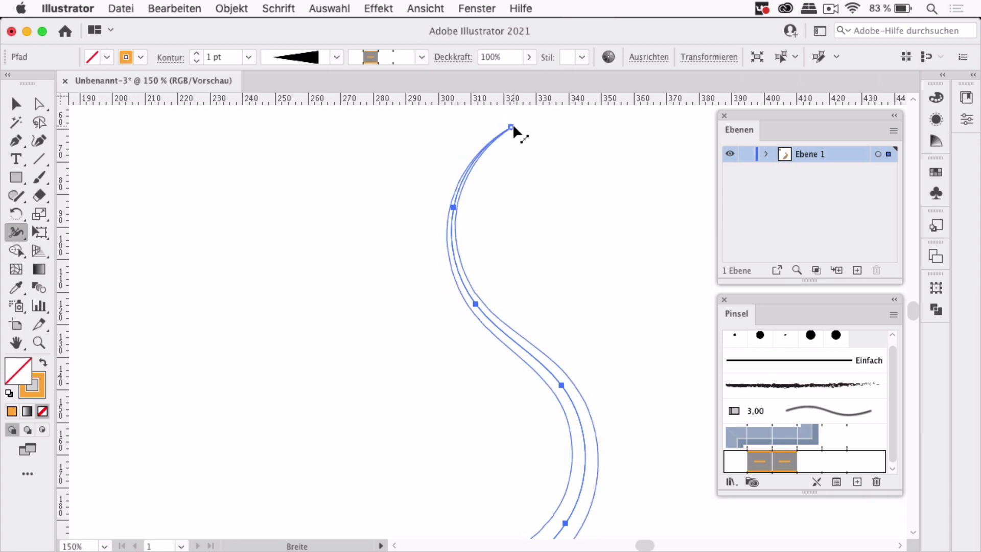
pyautogui.moveTo(516, 128); pyautogui.dragTo(521, 132)
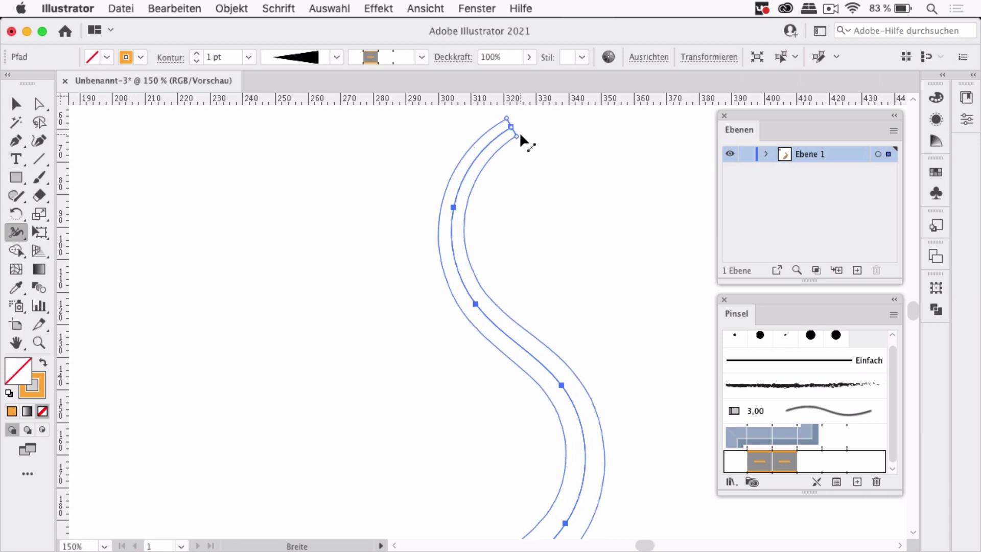
pyautogui.press('super+minus')
pyautogui.press('super+minus')
pyautogui.press('super+minus')
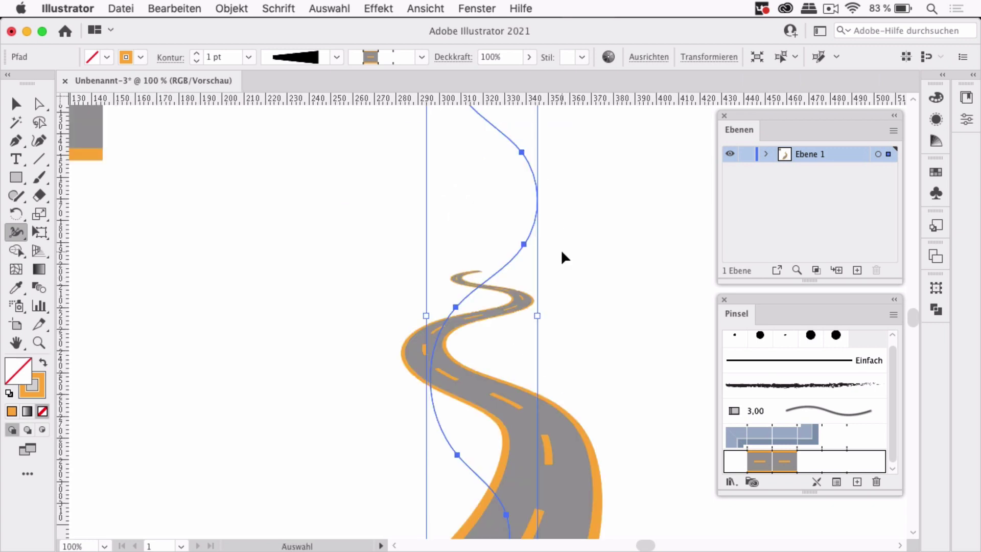
pyautogui.click(17, 104)
pyautogui.click(500, 285)
pyautogui.scroll(-3, 590, 337)
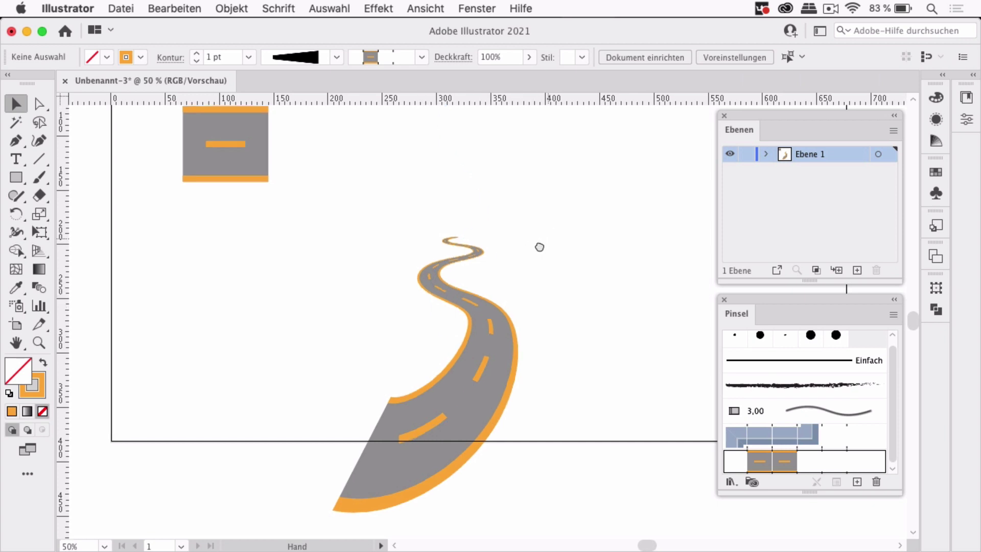
# - Pan to empty space, draw a wavy Pencil path on the right, and select it
pyautogui.moveTo(539, 246); pyautogui.dragTo(383, 302)
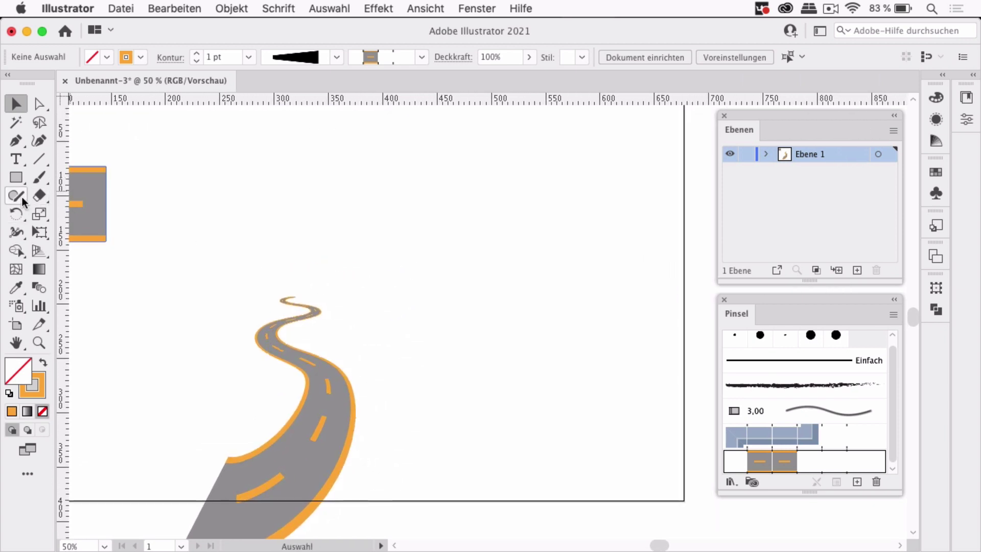
pyautogui.click(24, 199)
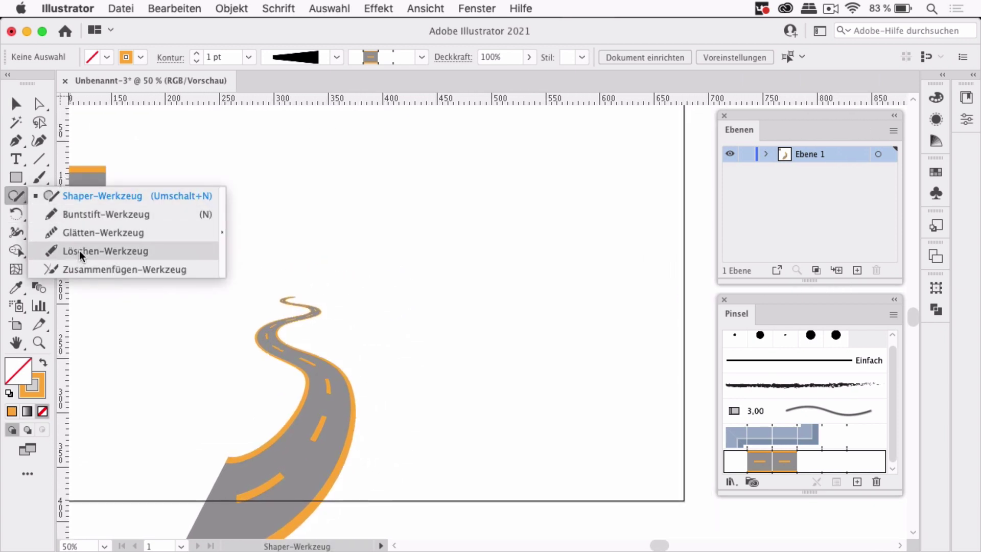
pyautogui.click(100, 215)
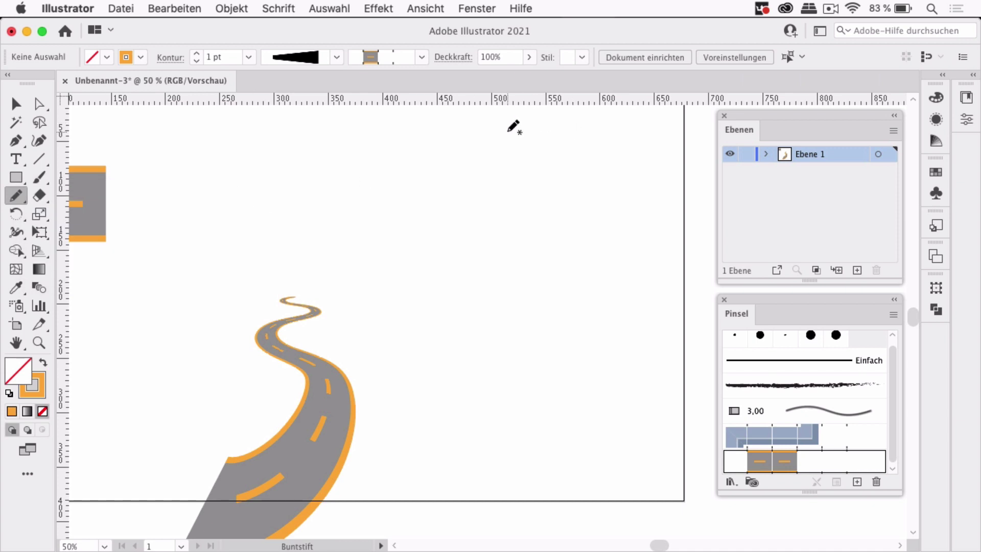
pyautogui.moveTo(553, 132); pyautogui.dragTo(508, 522)
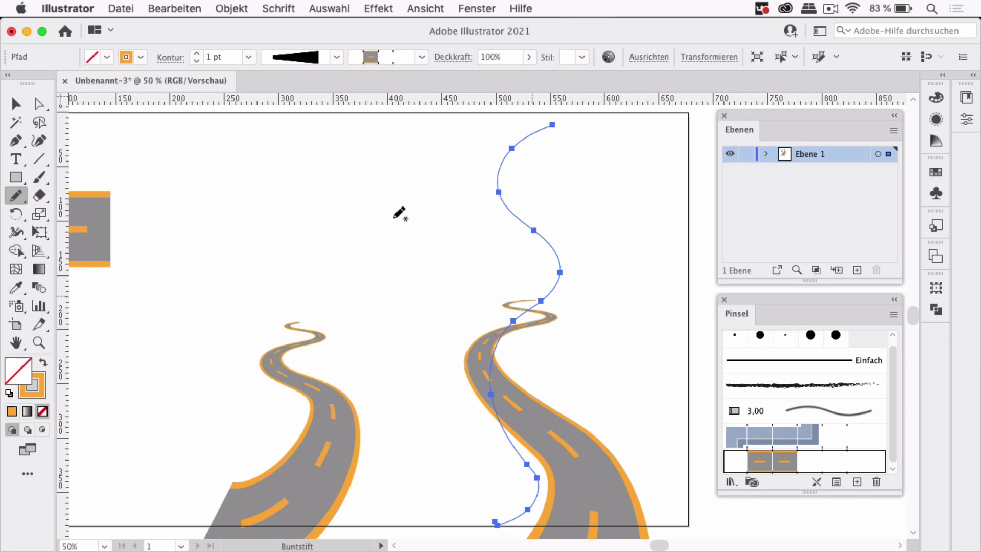
pyautogui.click(15, 103)
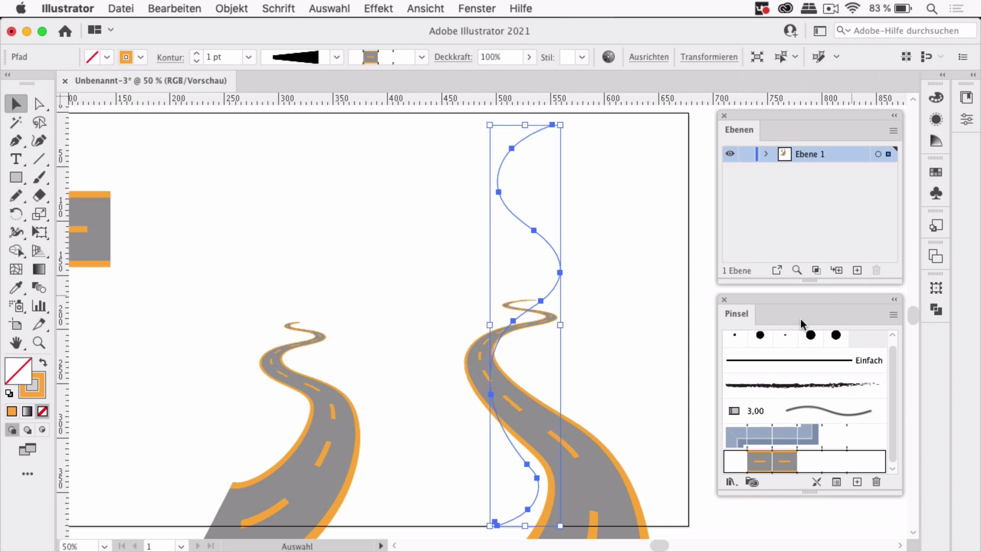
# - Float the Appearance panel and turn on New Art Has Basic Appearance
pyautogui.click(491, 9)
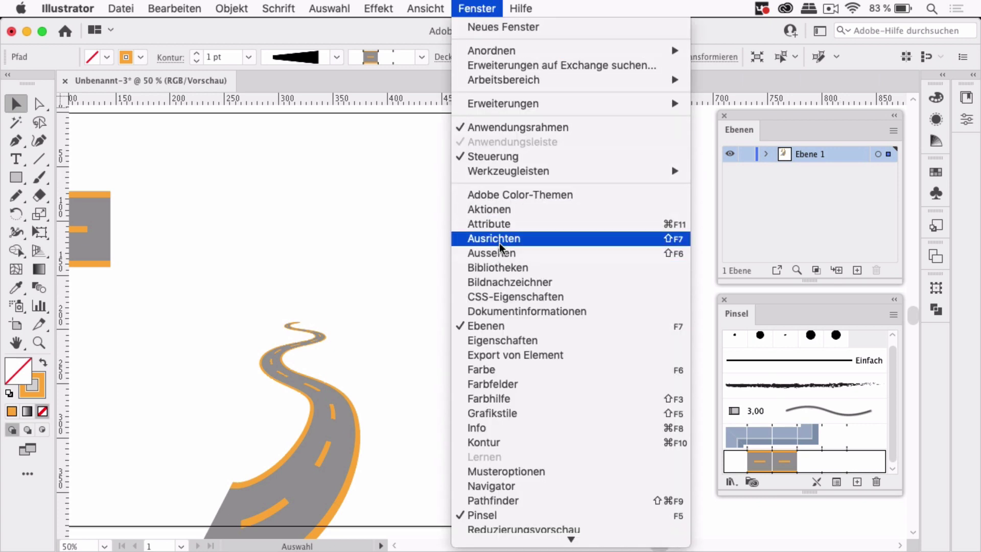
pyautogui.click(515, 253)
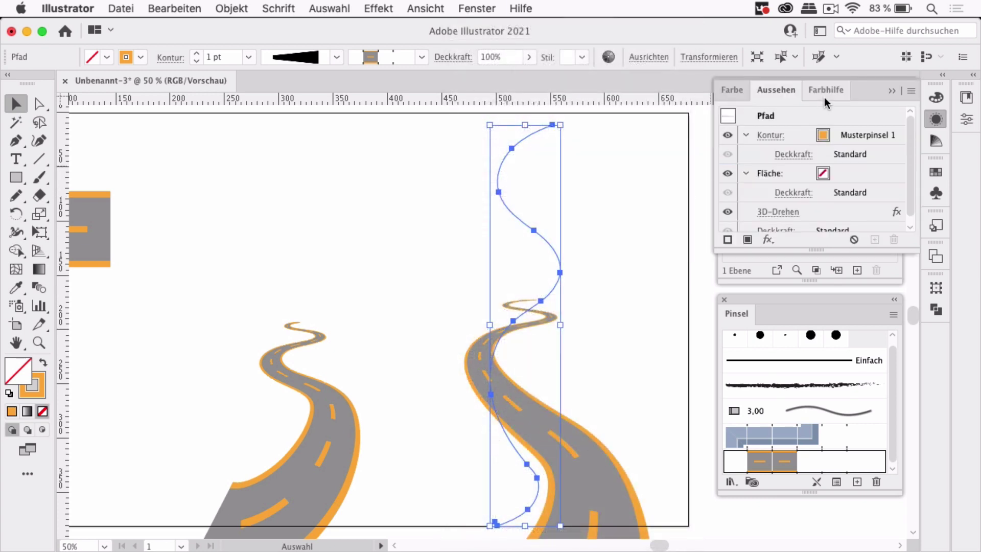
pyautogui.moveTo(782, 97); pyautogui.dragTo(402, 162)
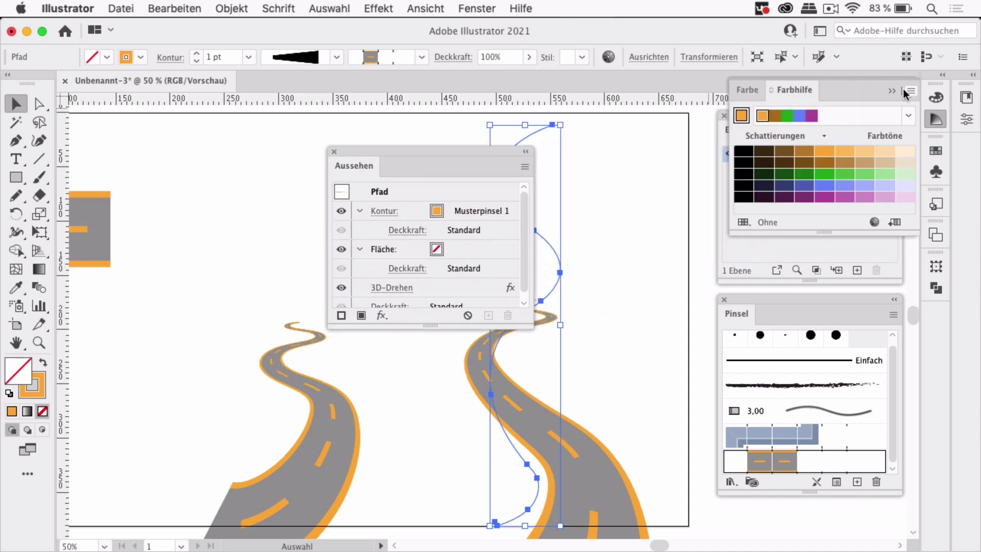
pyautogui.click(568, 176)
pyautogui.click(525, 168)
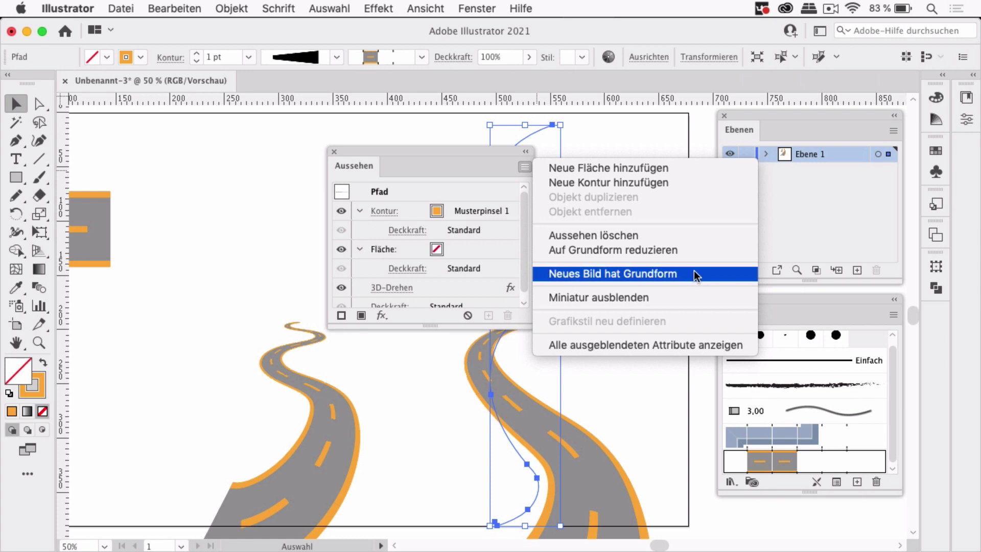
pyautogui.click(576, 278)
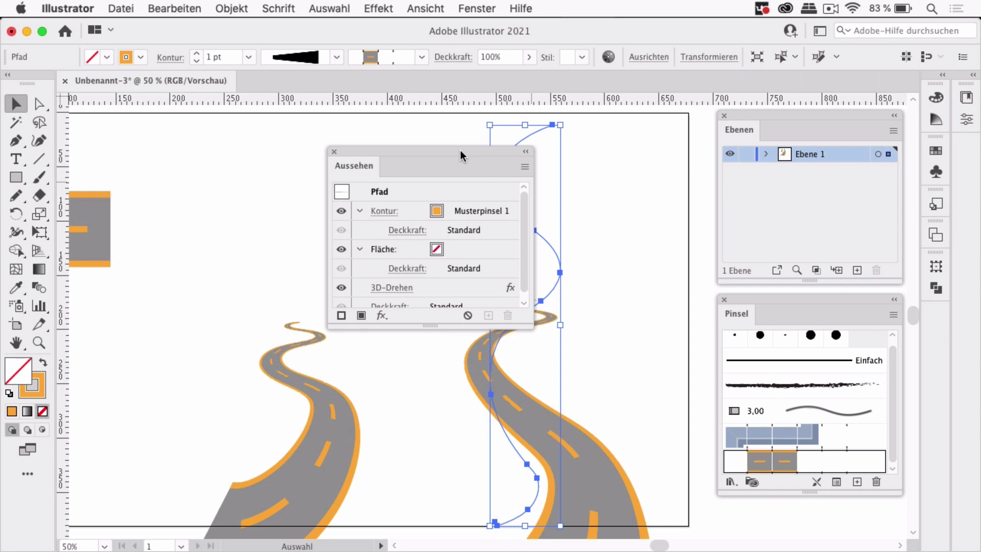
# - Delete the 3D Rotate (3D-Drehen) effect from the second road
pyautogui.moveTo(460, 150); pyautogui.dragTo(403, 134)
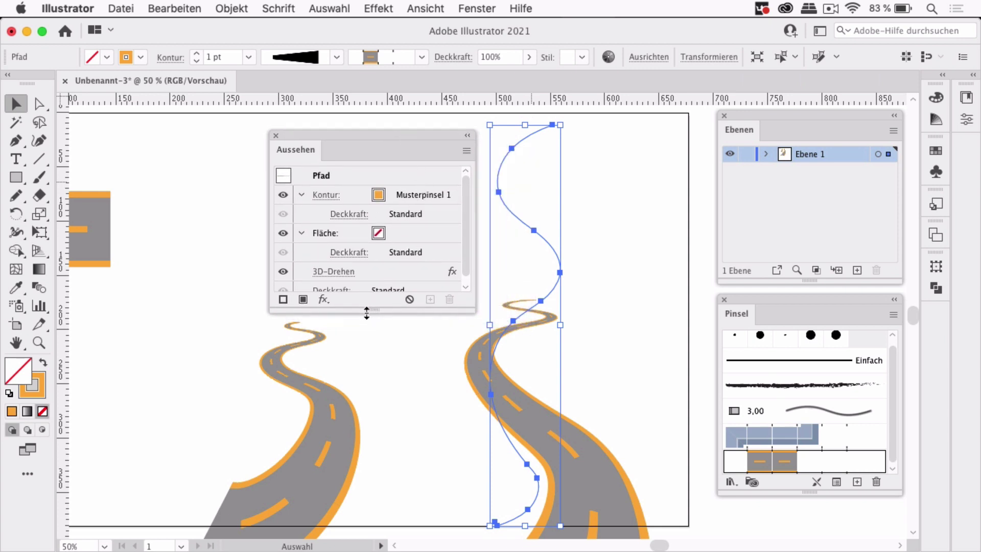
pyautogui.moveTo(366, 313); pyautogui.dragTo(370, 380)
pyautogui.click(381, 271)
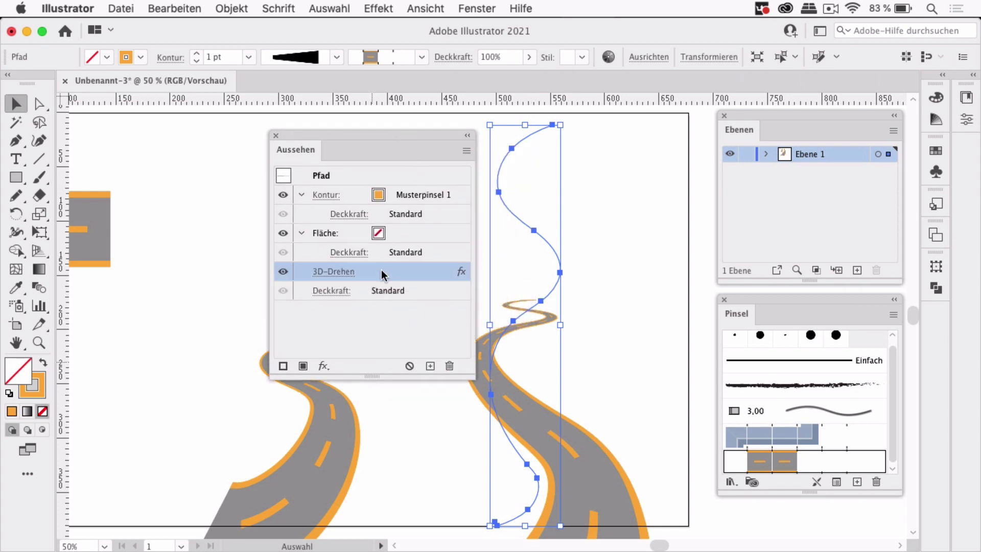
pyautogui.click(450, 366)
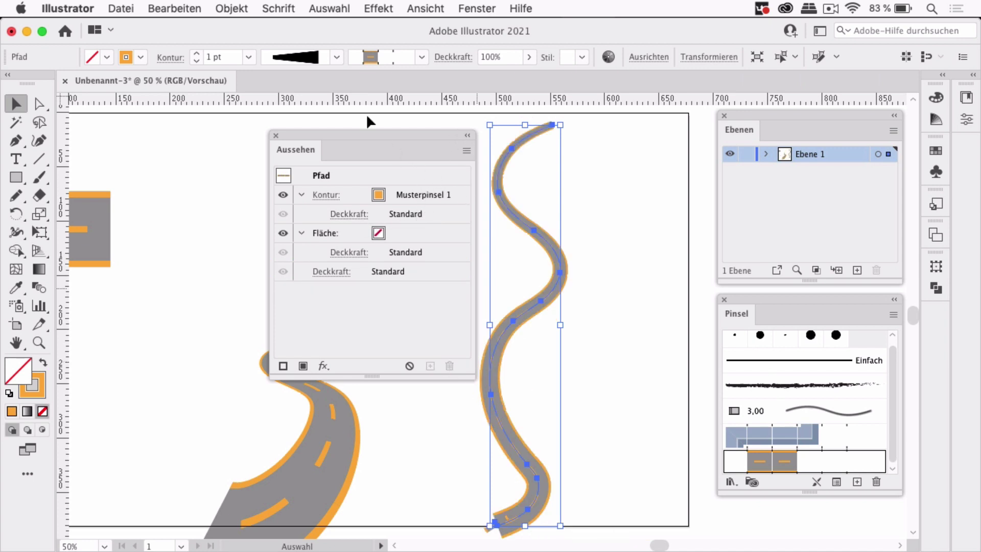
# - Set the road's variable width profile to Uniform
pyautogui.click(336, 57)
pyautogui.scroll(1, 307, 154)
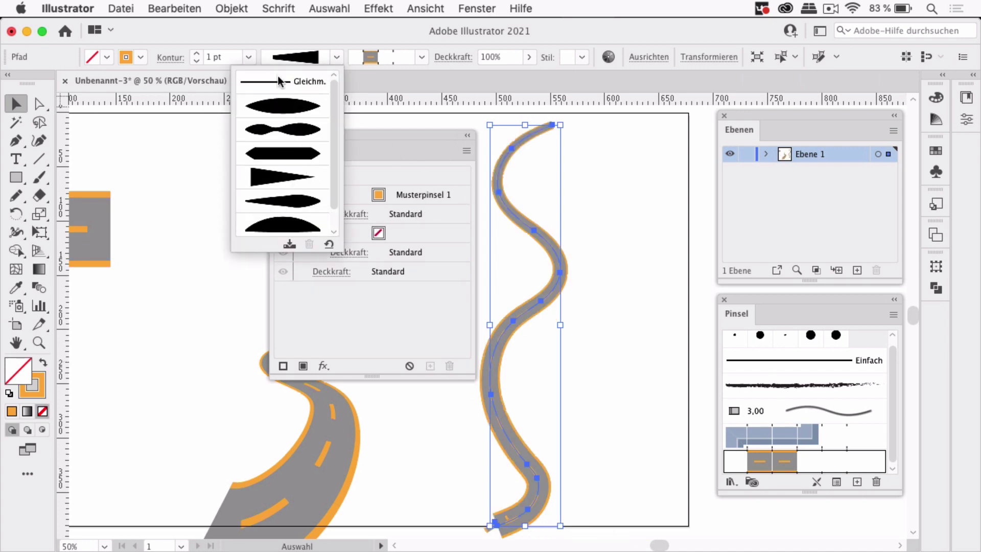
pyautogui.click(296, 85)
pyautogui.moveTo(412, 138); pyautogui.dragTo(281, 189)
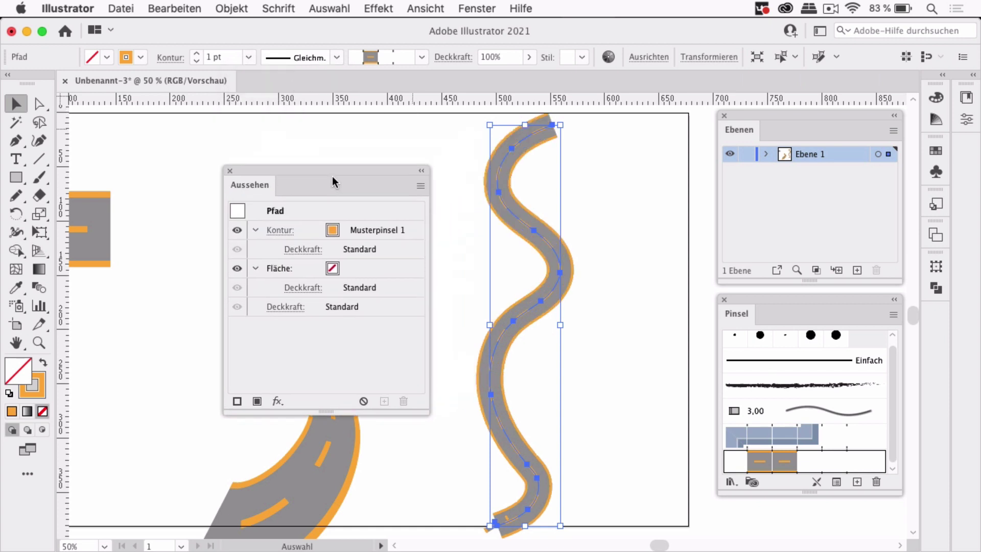
# - Zoom in on the second road's end and select its anchor points
pyautogui.click(613, 291)
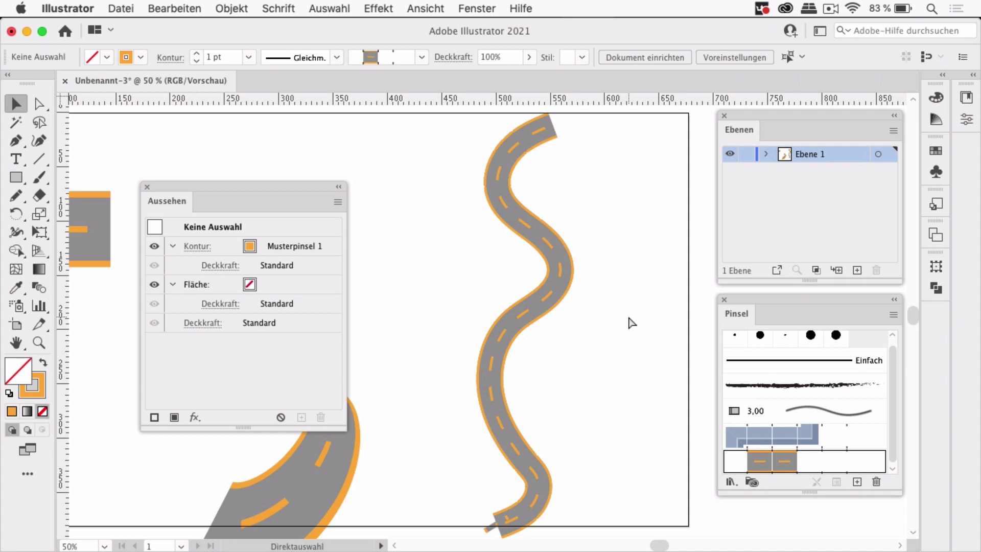
pyautogui.press('super+minus')
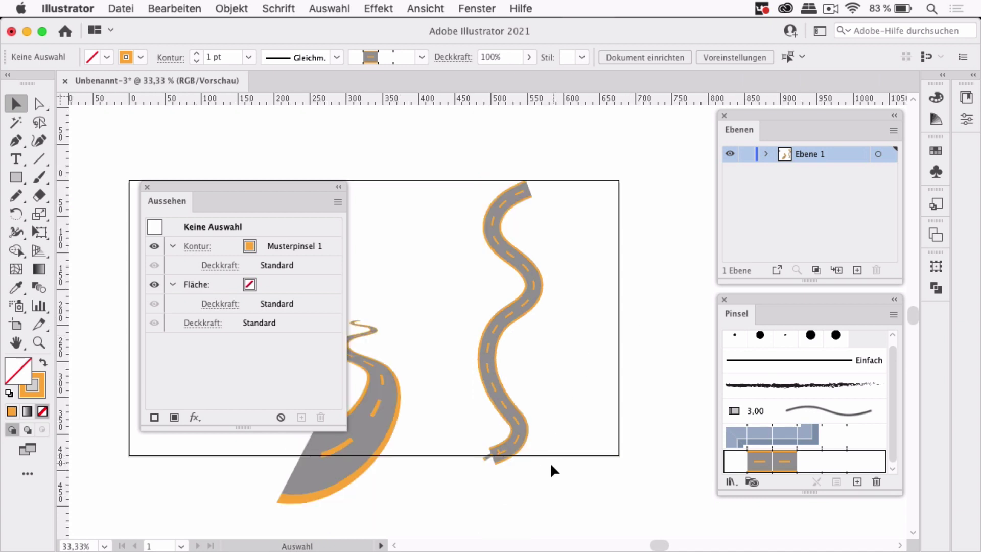
pyautogui.moveTo(499, 460)
pyautogui.mouseDown()
pyautogui.moveTo(580, 440)
pyautogui.moveTo(524, 447)
pyautogui.mouseUp()
pyautogui.click(513, 444)
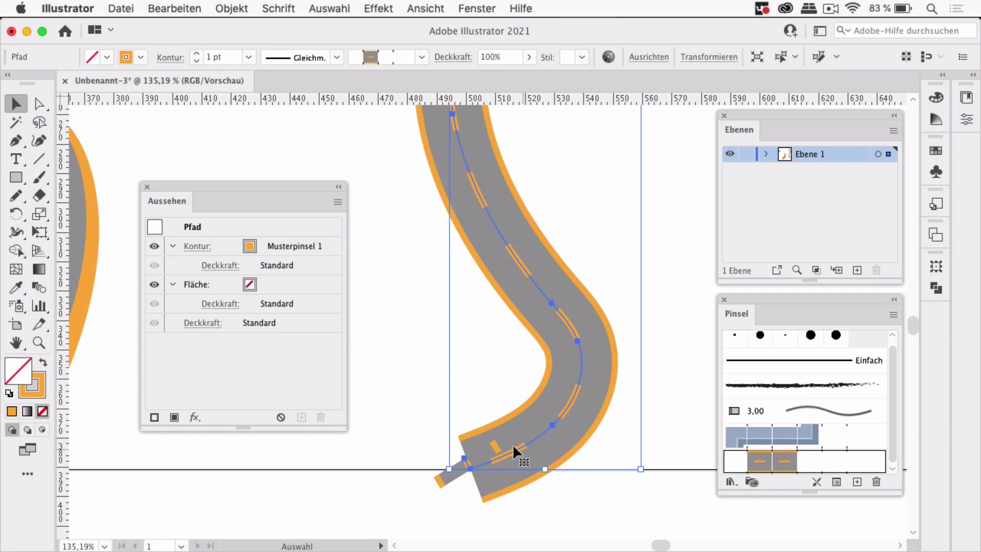
pyautogui.click(41, 105)
pyautogui.moveTo(442, 442); pyautogui.dragTo(469, 467)
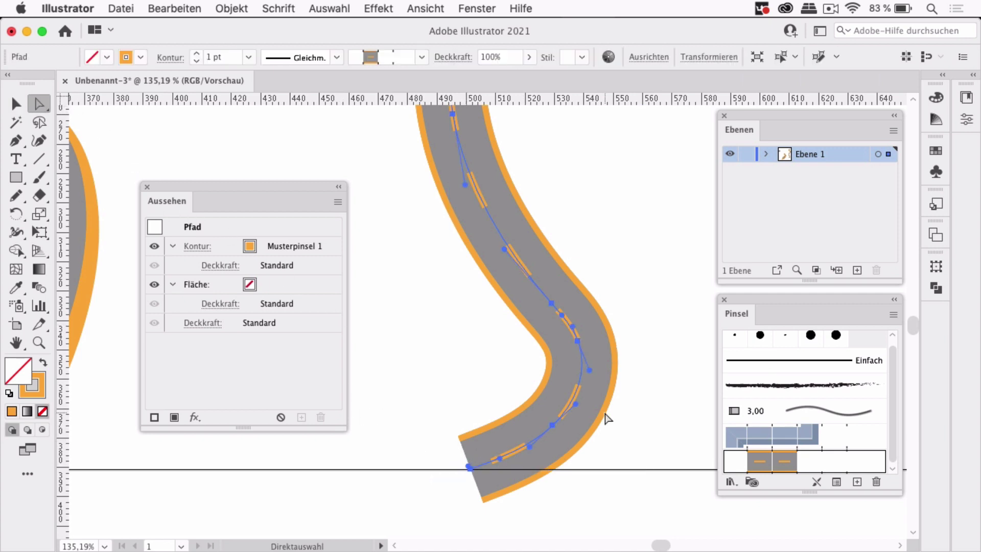
# - Zoom out, close the Aussehen panel, and select the whole wavy road path
pyautogui.press('super+minus')
pyautogui.press('super+minus')
pyautogui.press('super+minus')
pyautogui.press('super+minus')
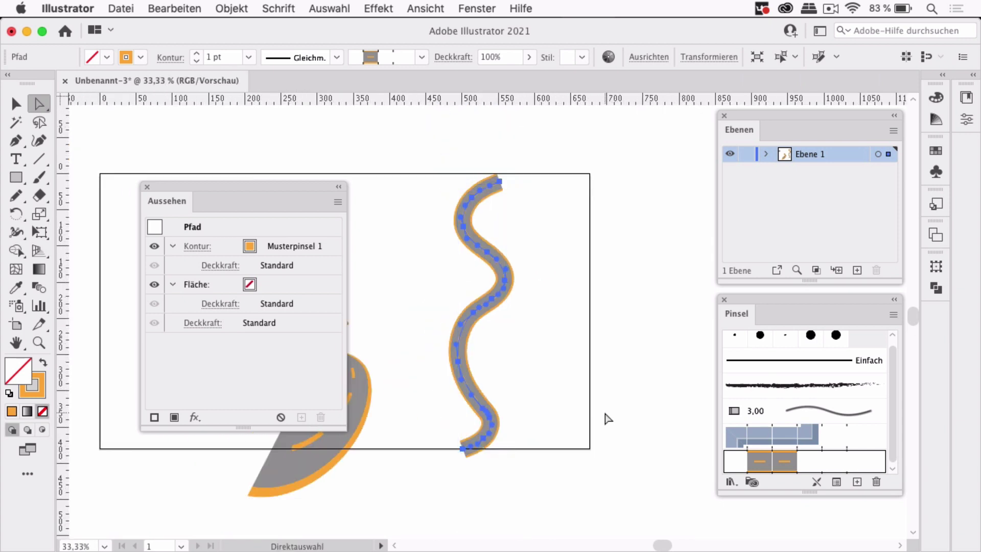
pyautogui.click(146, 187)
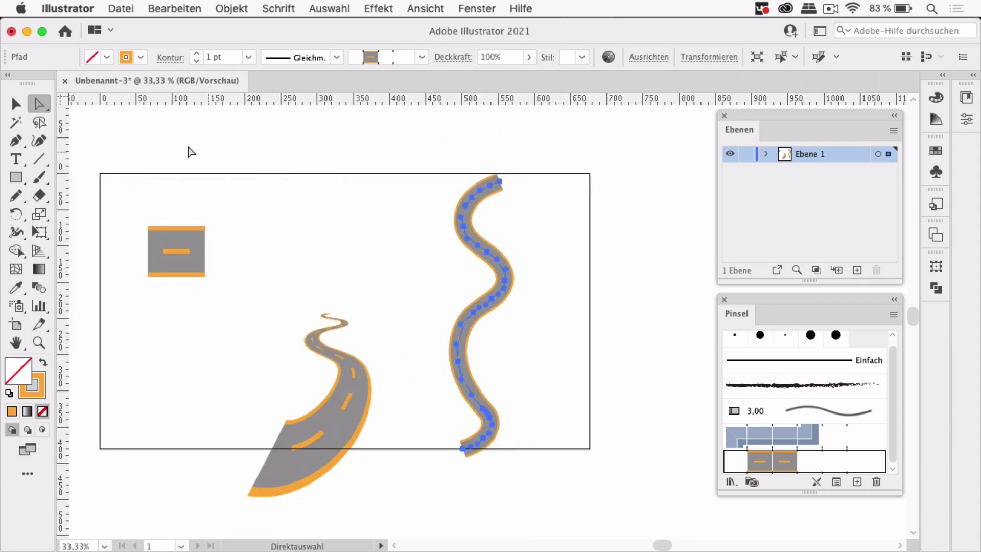
pyautogui.press('v')
pyautogui.click(579, 241)
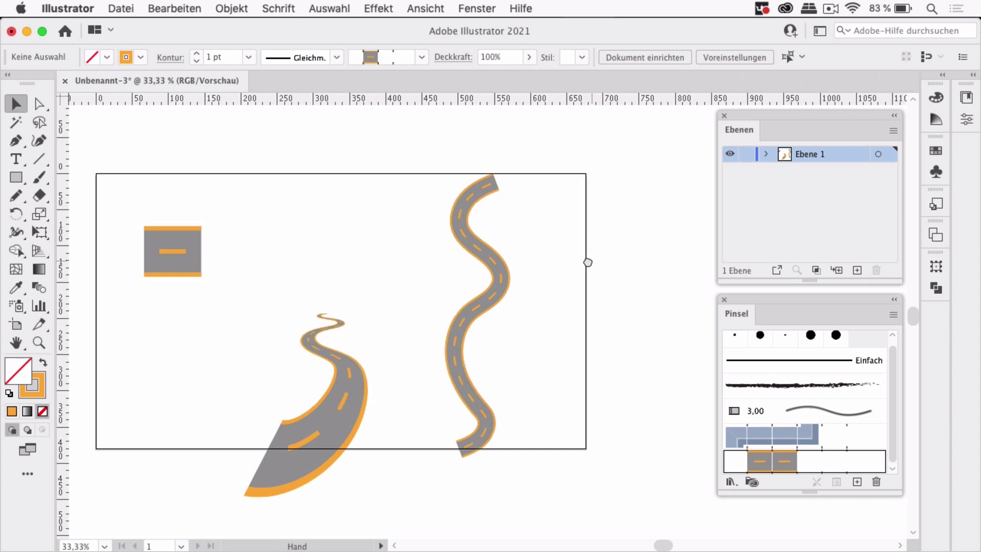
pyautogui.moveTo(587, 262); pyautogui.dragTo(525, 254)
pyautogui.click(442, 285)
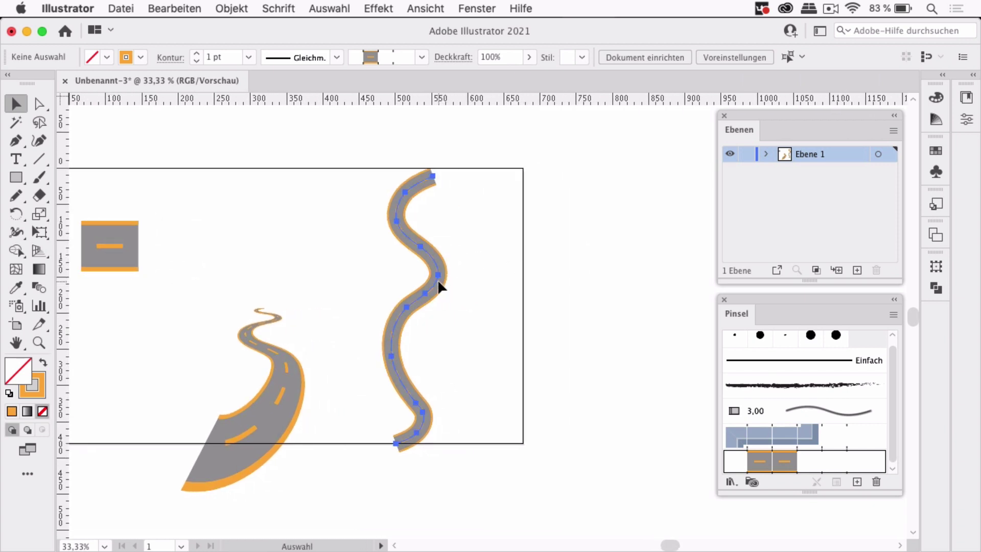
pyautogui.click(440, 286)
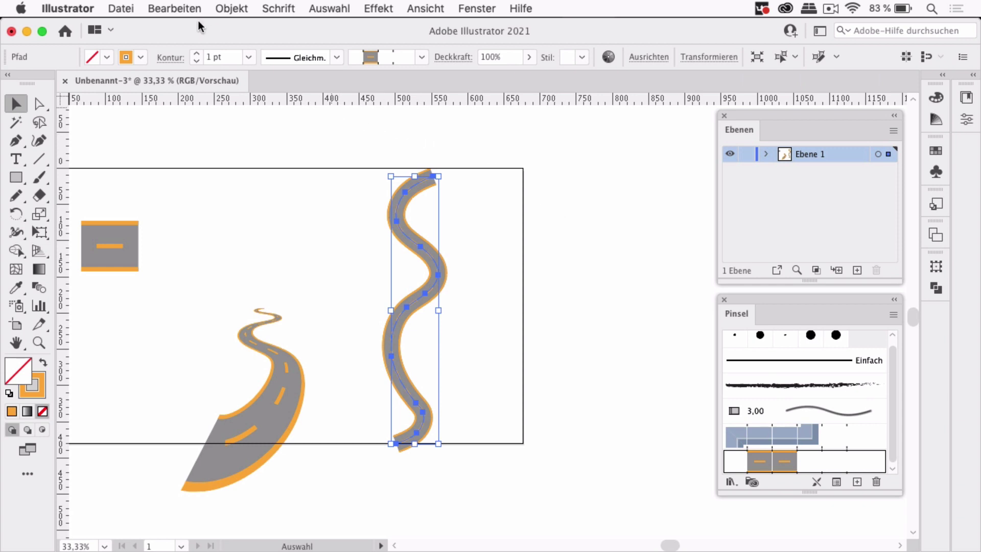
# - Expand the wavy road's appearance (Objekt > Aussehen umwandeln) and deselect it
pyautogui.click(237, 9)
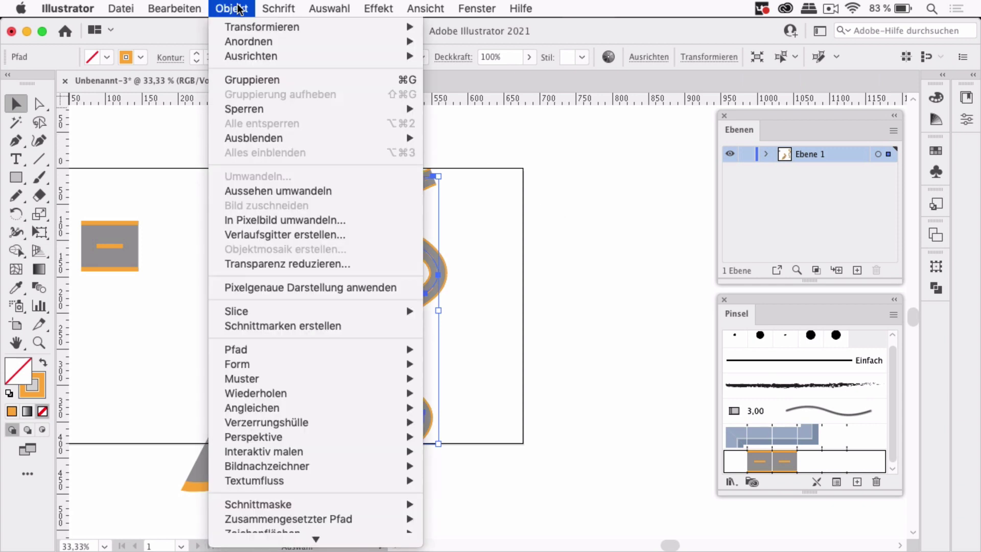
pyautogui.click(277, 191)
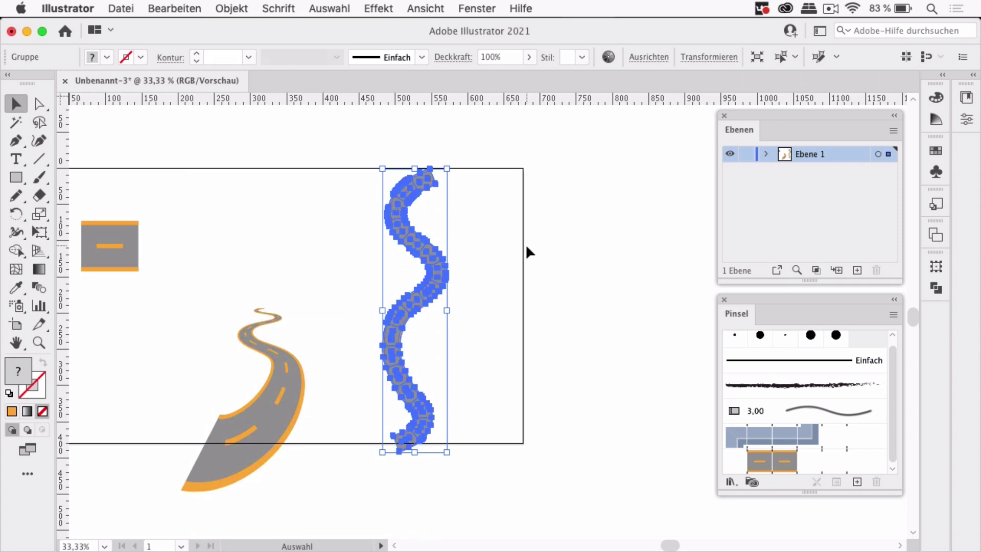
pyautogui.click(540, 257)
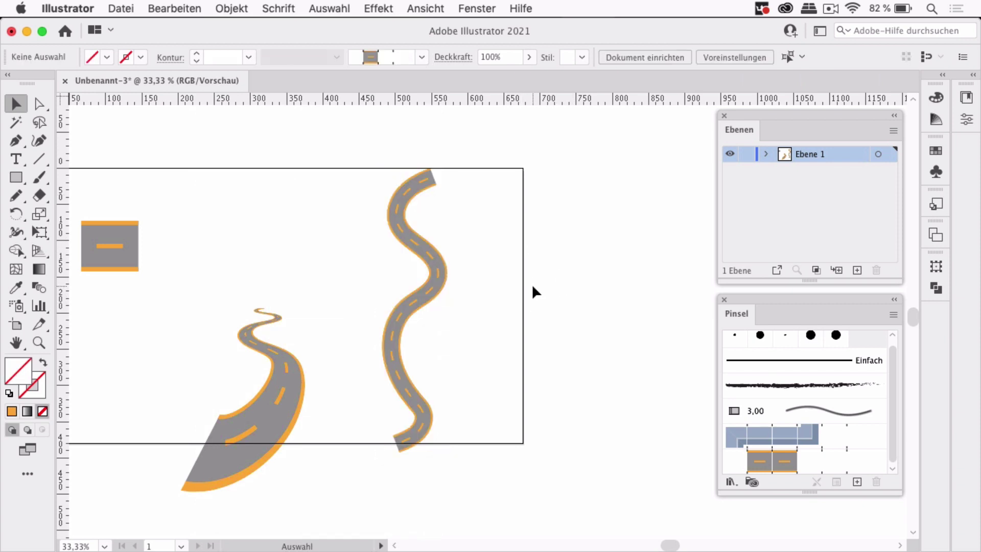
# - Toggle Outline view twice to inspect the expanded road shapes
pyautogui.hotkey('ctrl', 'y')
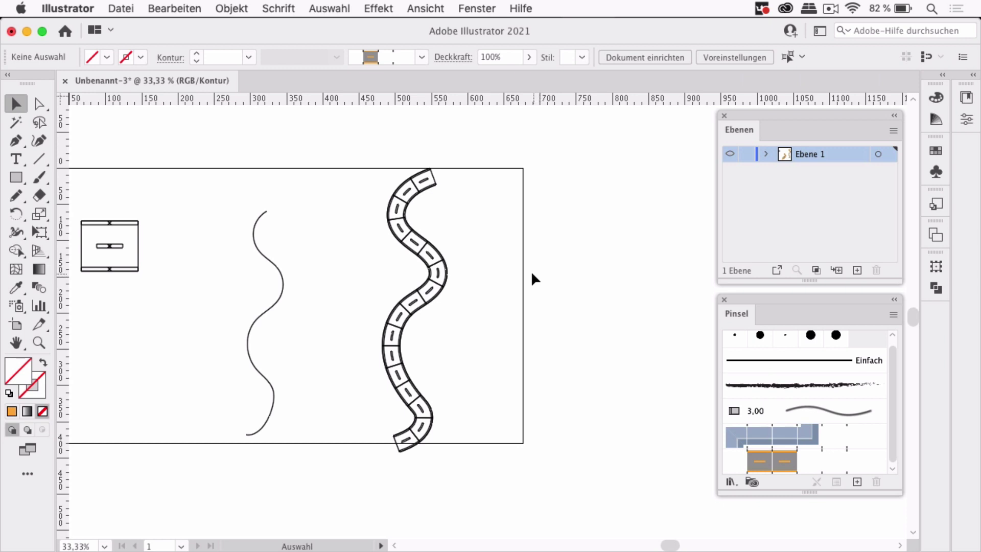
pyautogui.press('cmd+y')
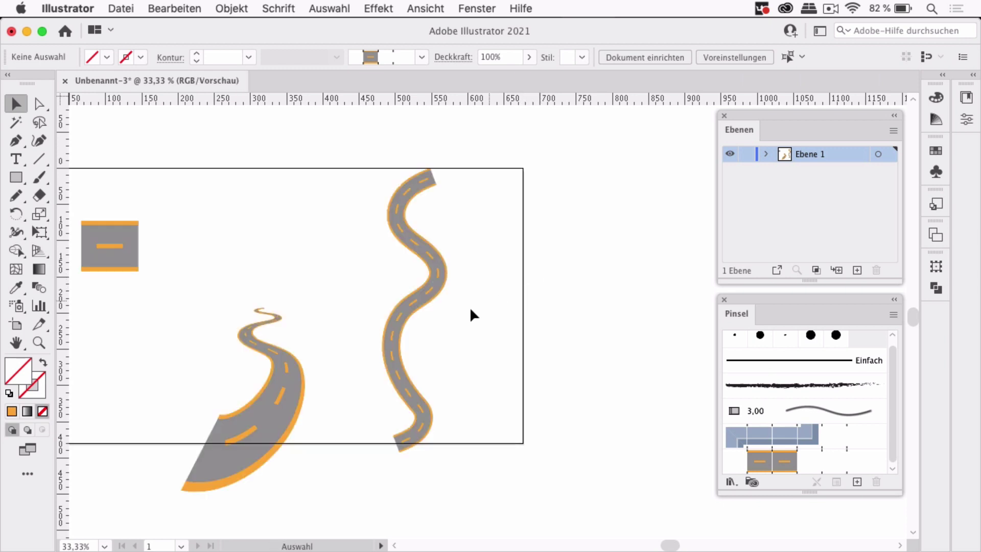
pyautogui.press('cmd+y')
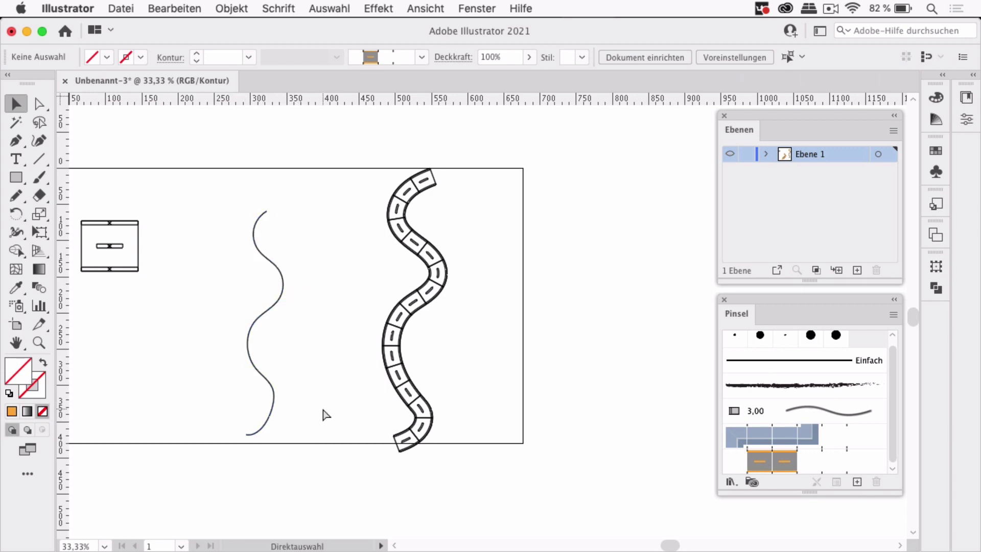
pyautogui.press('super+y')
pyautogui.click(428, 284)
pyautogui.click(525, 286)
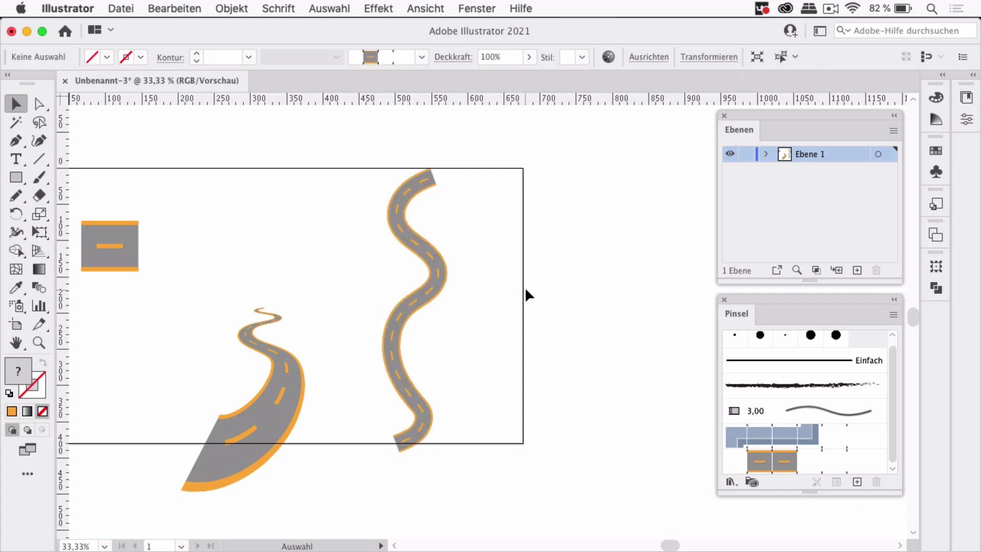
# - Pan the road to the left and drag the perspective grid into the open canvas
pyautogui.press('space')
pyautogui.moveTo(567, 283); pyautogui.dragTo(265, 278)
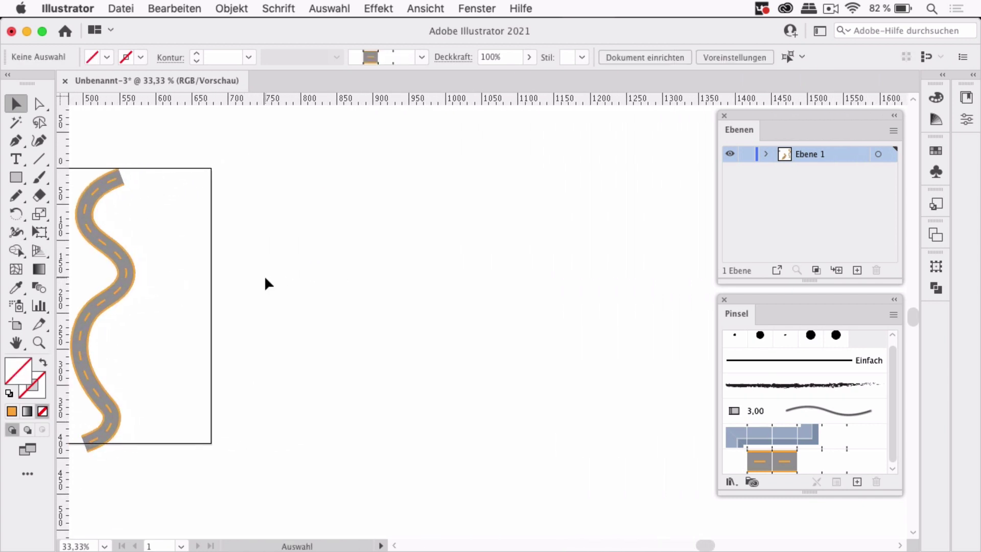
pyautogui.click(41, 250)
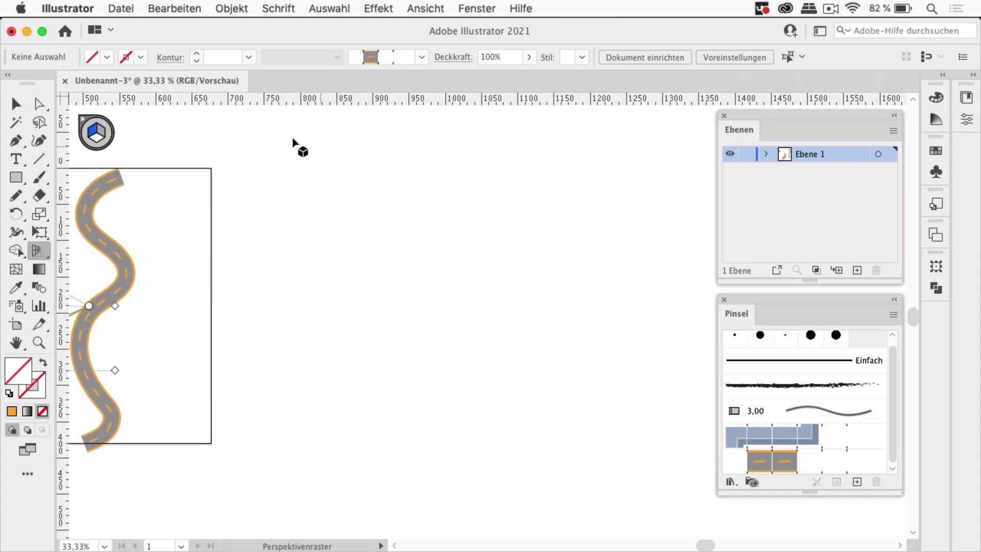
pyautogui.moveTo(299, 149)
pyautogui.mouseDown()
pyautogui.moveTo(343, 164)
pyautogui.moveTo(486, 144)
pyautogui.moveTo(267, 138)
pyautogui.mouseUp()
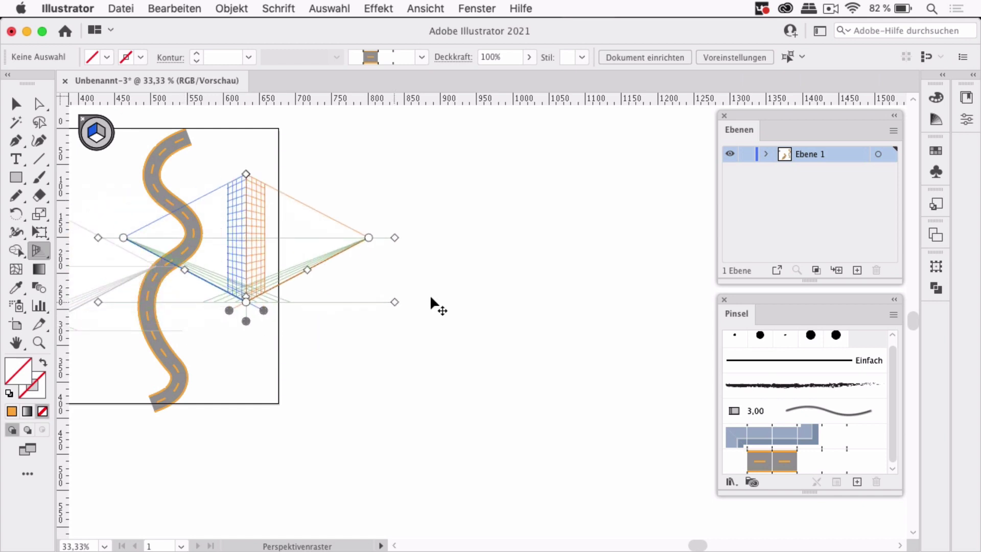
pyautogui.moveTo(184, 340); pyautogui.dragTo(646, 324)
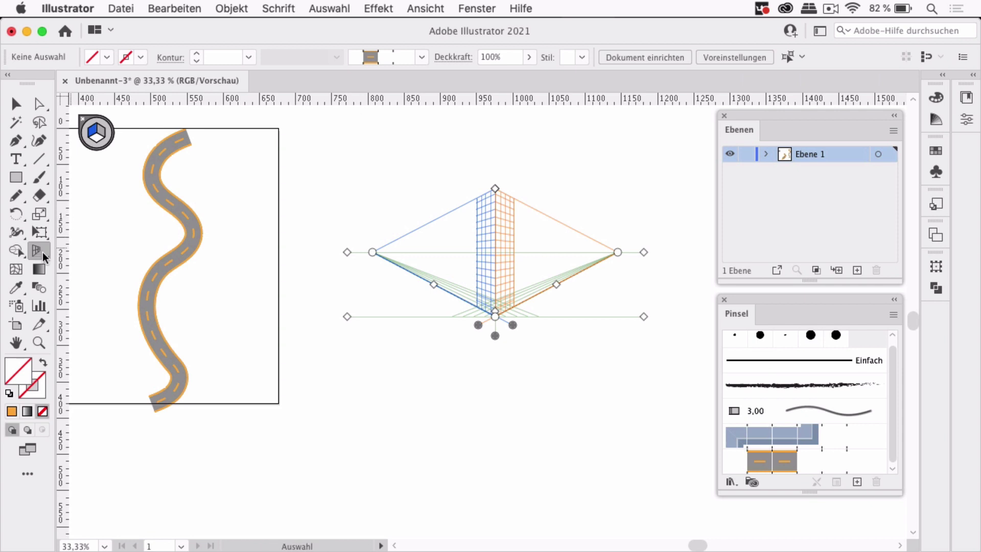
pyautogui.moveTo(40, 252); pyautogui.dragTo(108, 270)
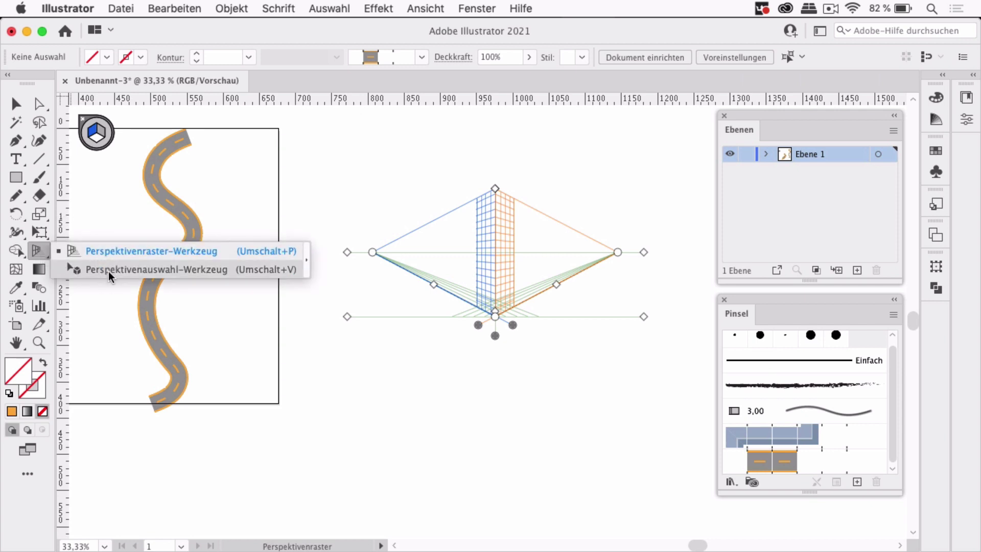
# - Make the ground plane active and drag the expanded road onto the perspective grid
pyautogui.click(108, 271)
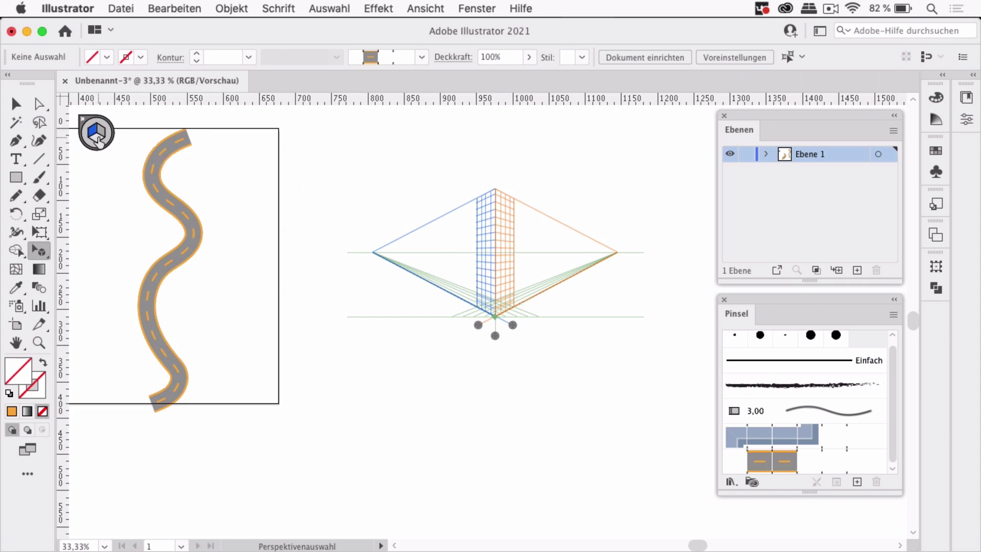
pyautogui.click(97, 138)
pyautogui.moveTo(187, 249); pyautogui.dragTo(512, 274)
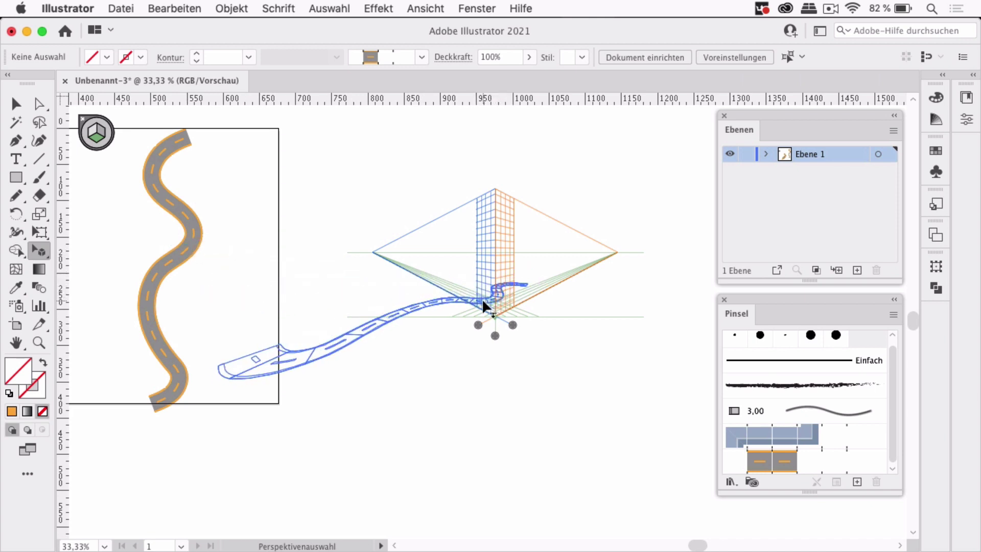
pyautogui.moveTo(512, 273); pyautogui.dragTo(483, 299)
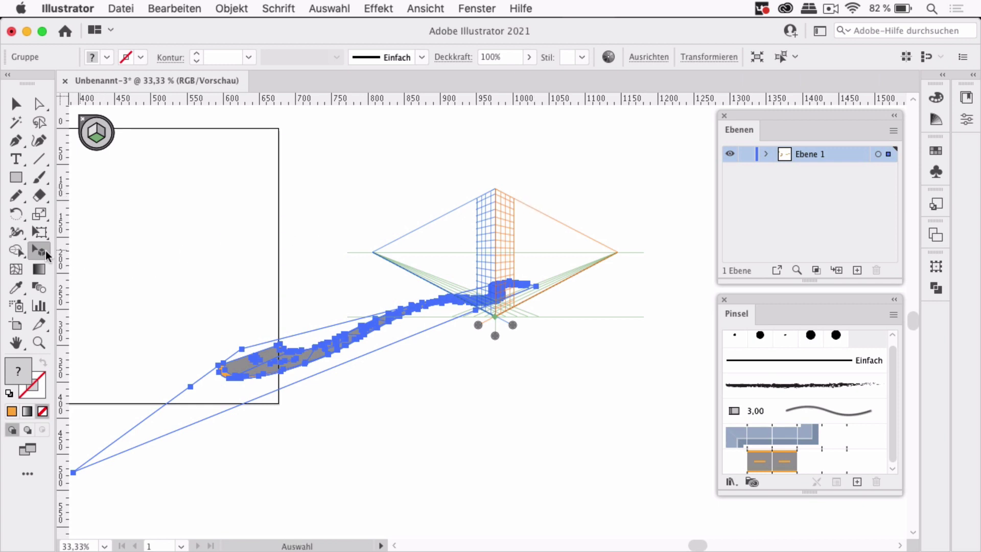
pyautogui.moveTo(46, 251); pyautogui.dragTo(92, 246)
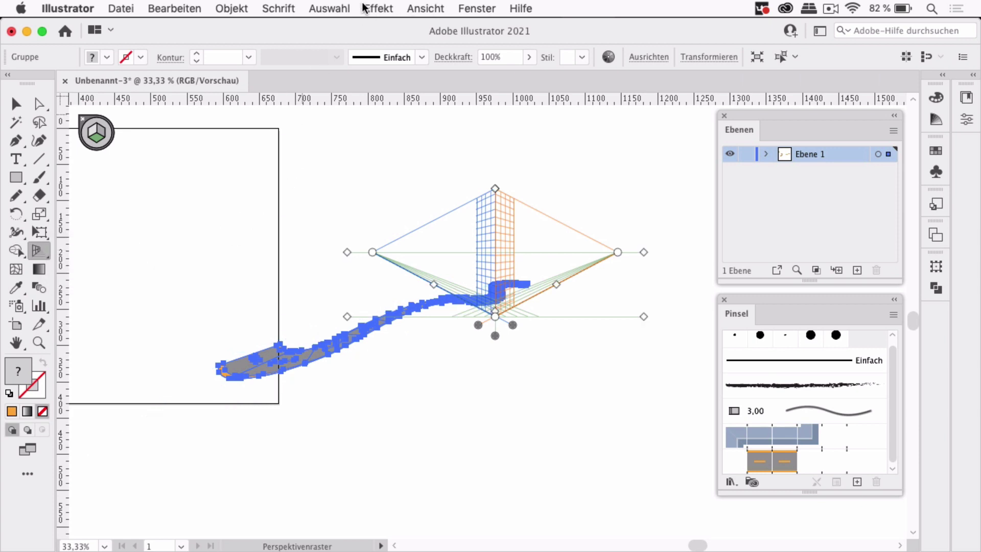
# - Lock the station point (Bezugspunkt sperren) and drag the horizon line upward
pyautogui.click(418, 8)
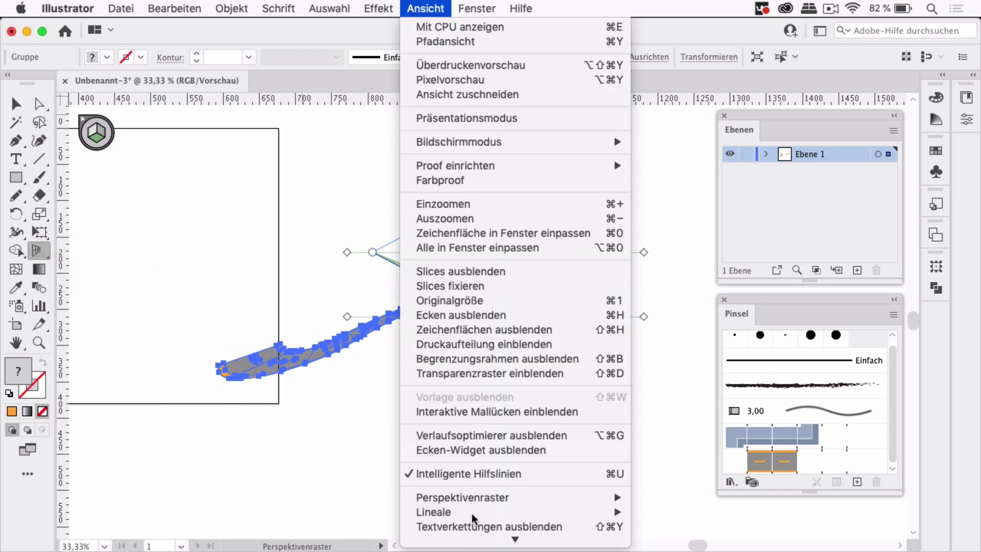
pyautogui.scroll(-3, 460, 460)
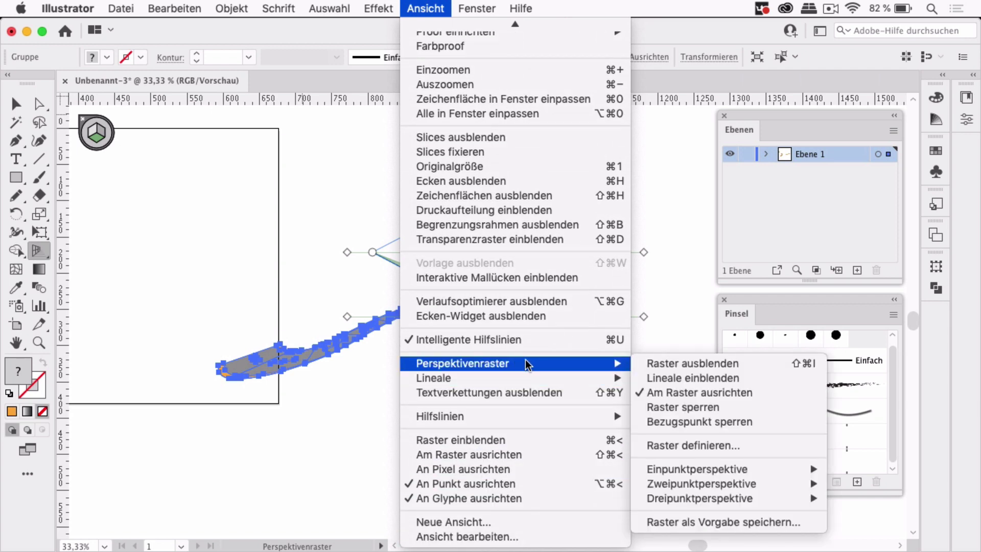
pyautogui.moveTo(462, 497)
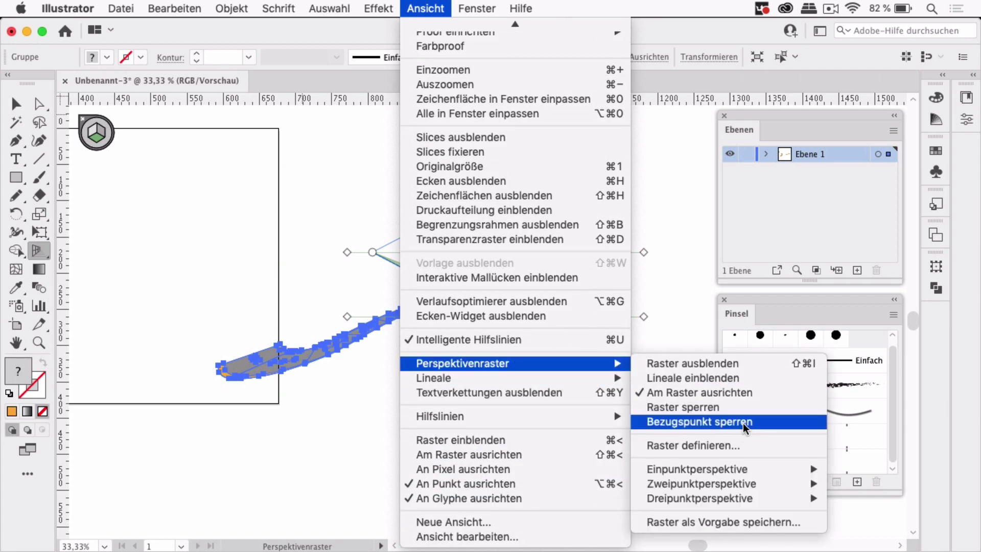
pyautogui.click(742, 424)
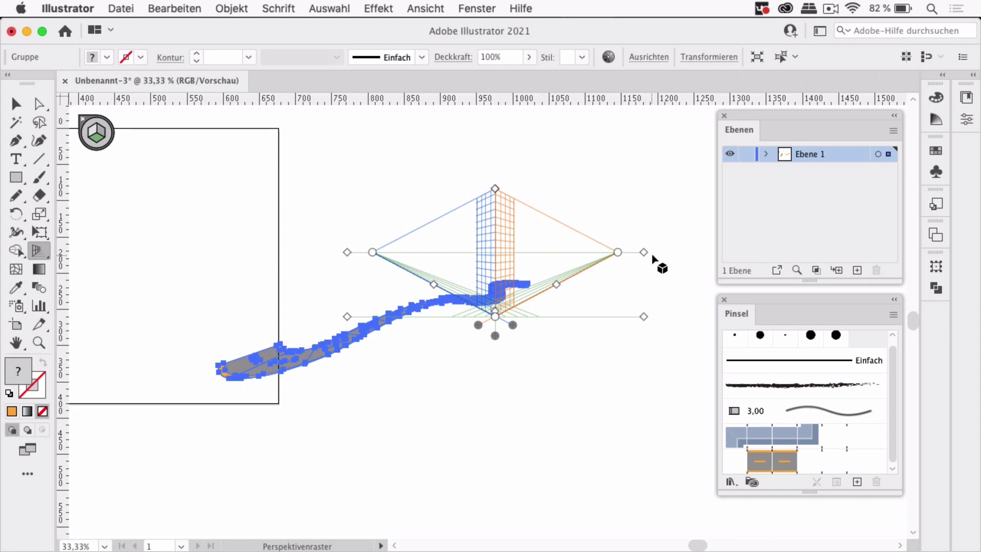
pyautogui.moveTo(644, 252)
pyautogui.mouseDown()
pyautogui.moveTo(646, 270)
pyautogui.moveTo(640, 223)
pyautogui.moveTo(571, 224)
pyautogui.moveTo(622, 222)
pyautogui.mouseUp()
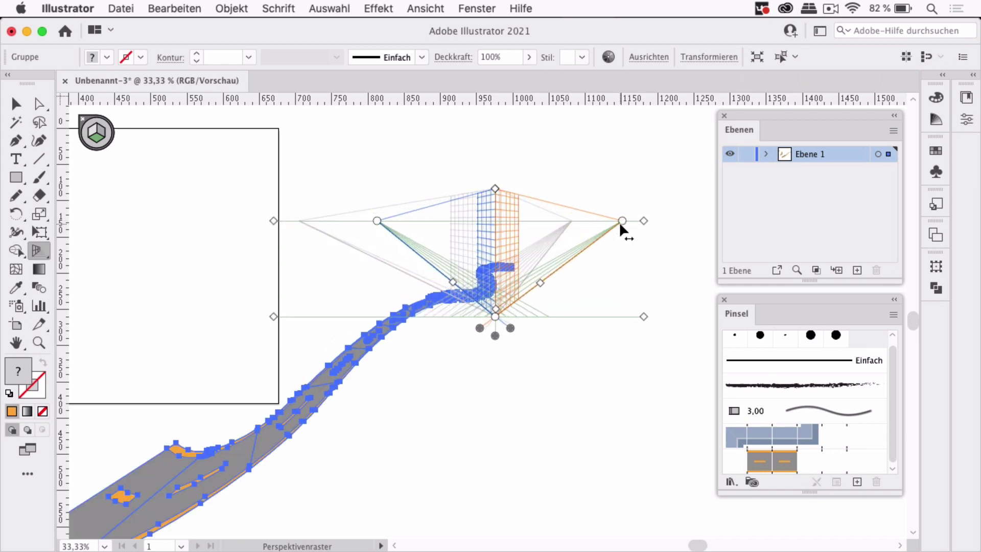